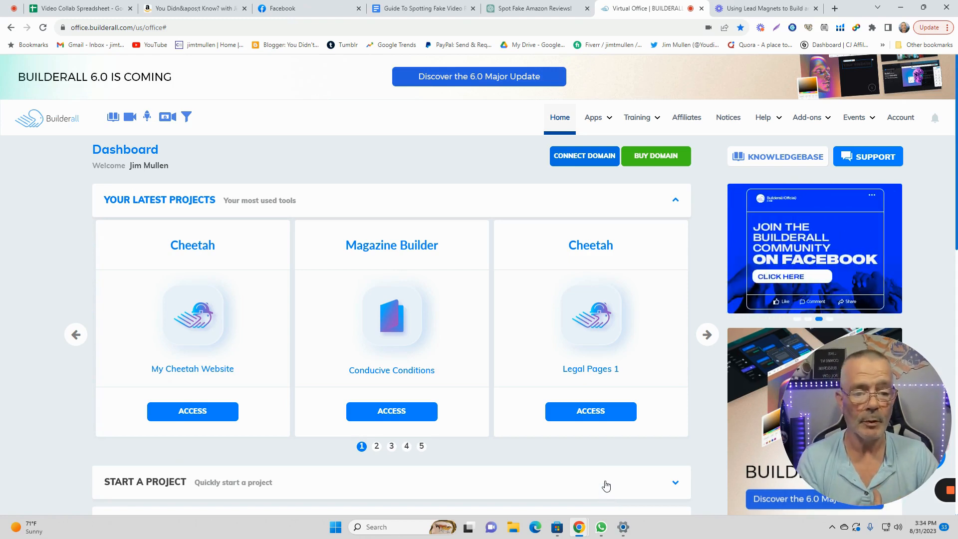
# - Open Mailingboss 5.0 from the Builderall apps and display the subscriber lists
pyautogui.moveTo(601, 128)
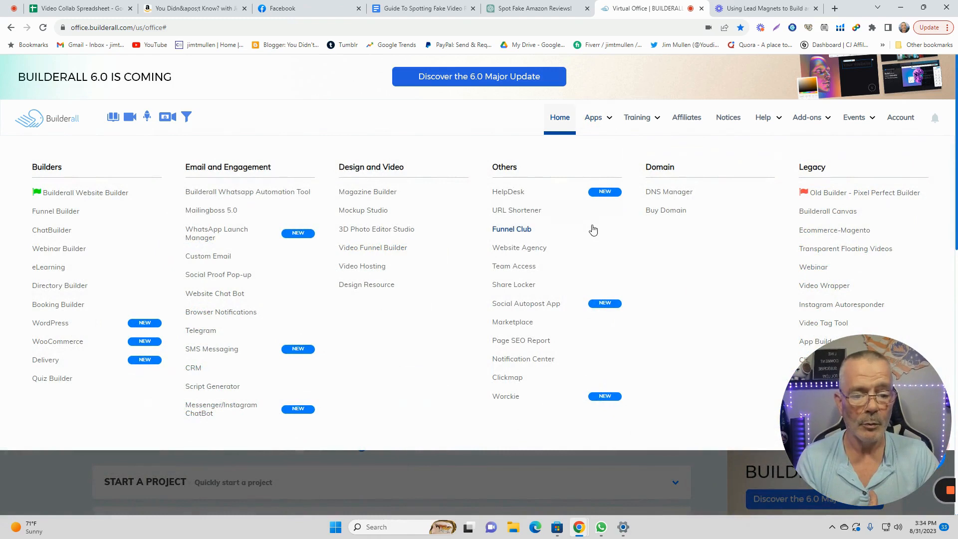
pyautogui.click(209, 213)
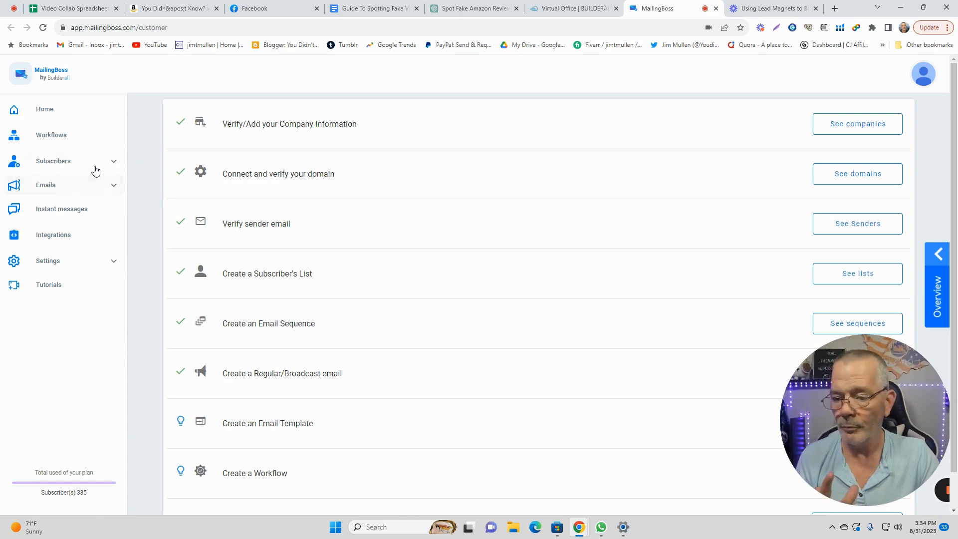
pyautogui.click(114, 164)
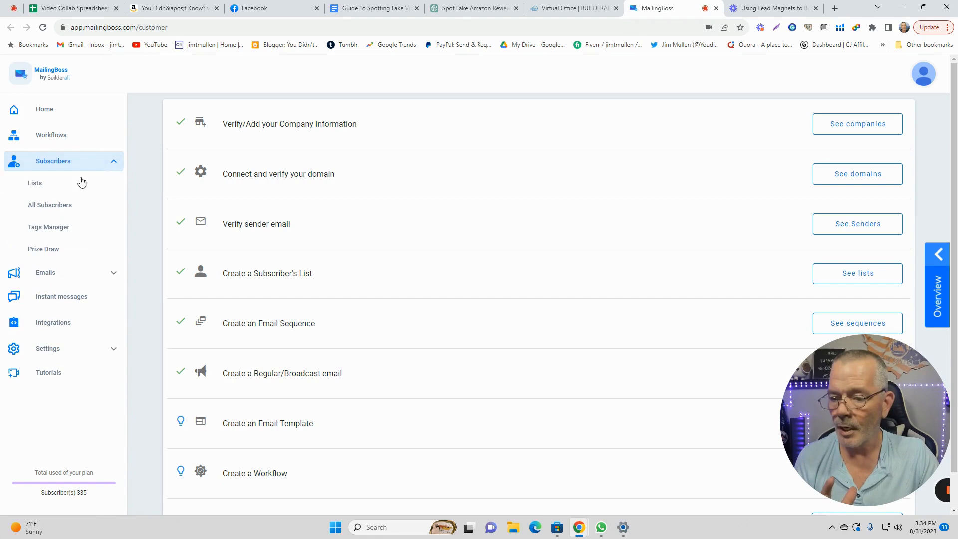
pyautogui.click(38, 186)
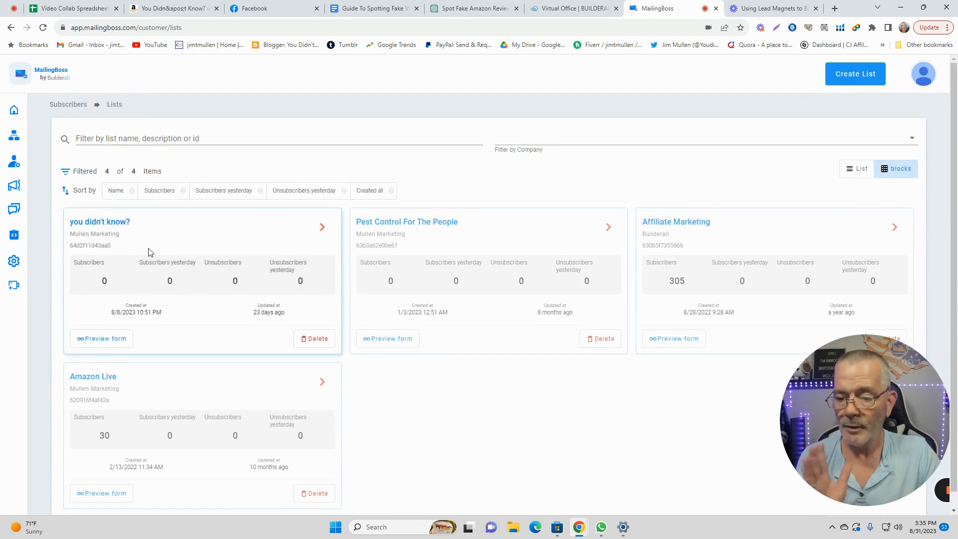
# - Review the subscriber entry and opt-out choices in the form for creating a new list, and close it unsaved
pyautogui.click(851, 77)
pyautogui.click(379, 193)
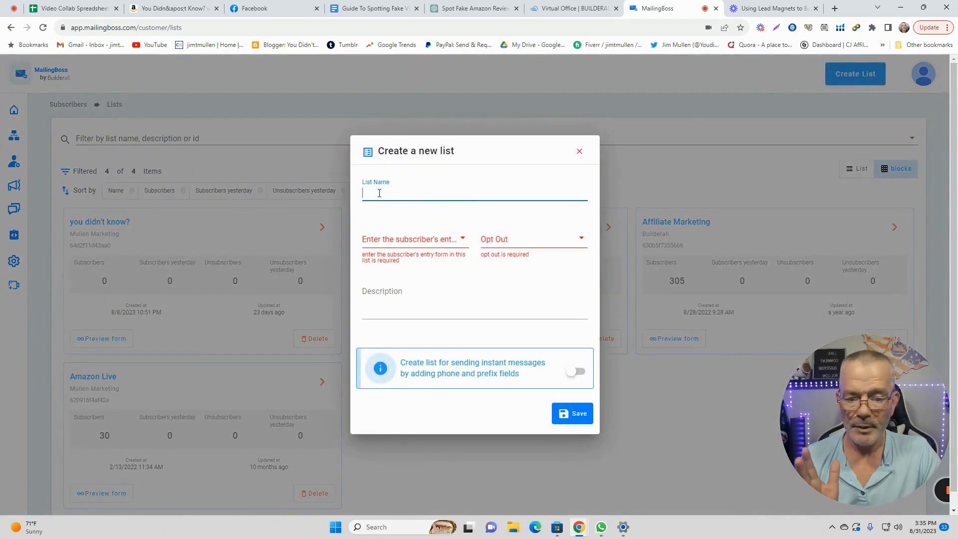
pyautogui.click(460, 240)
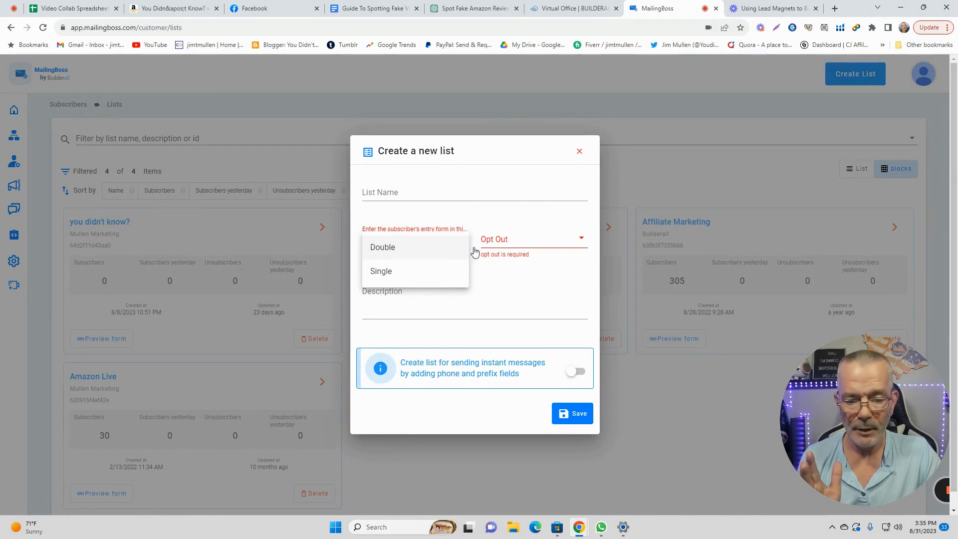
pyautogui.click(505, 248)
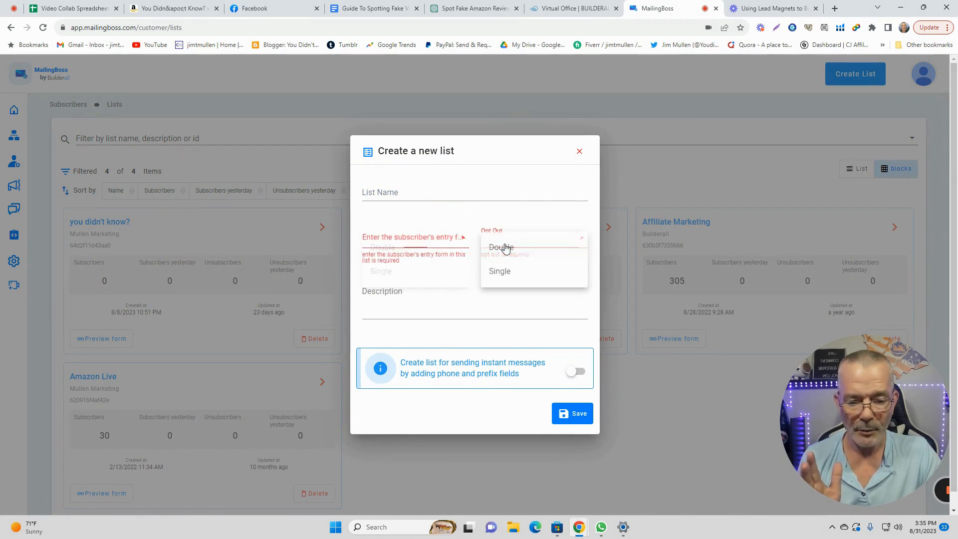
pyautogui.click(412, 243)
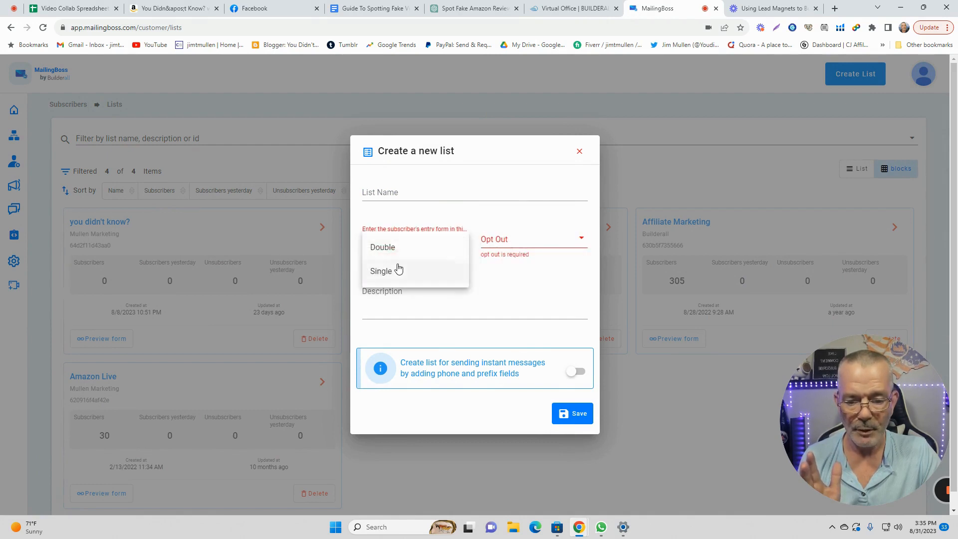
pyautogui.click(506, 242)
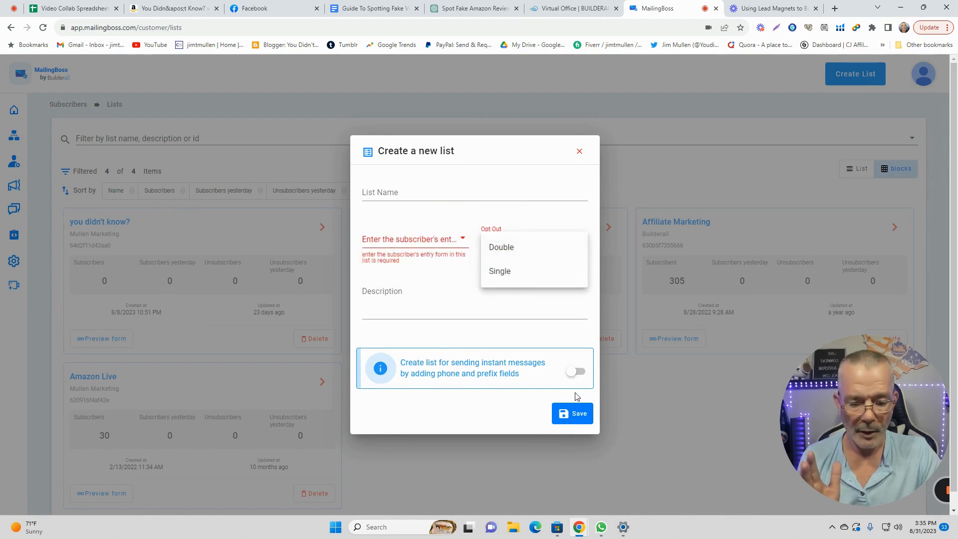
pyautogui.click(580, 152)
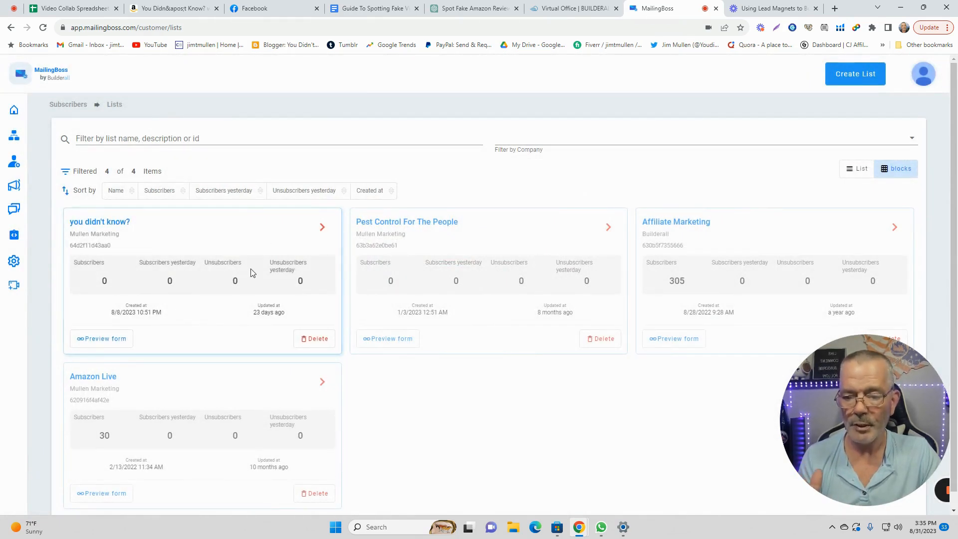
# - Return to the Builderall office and open the "You Didn't Know?" site for editing in the Builderall Website Builder
pyautogui.click(575, 11)
pyautogui.moveTo(600, 131)
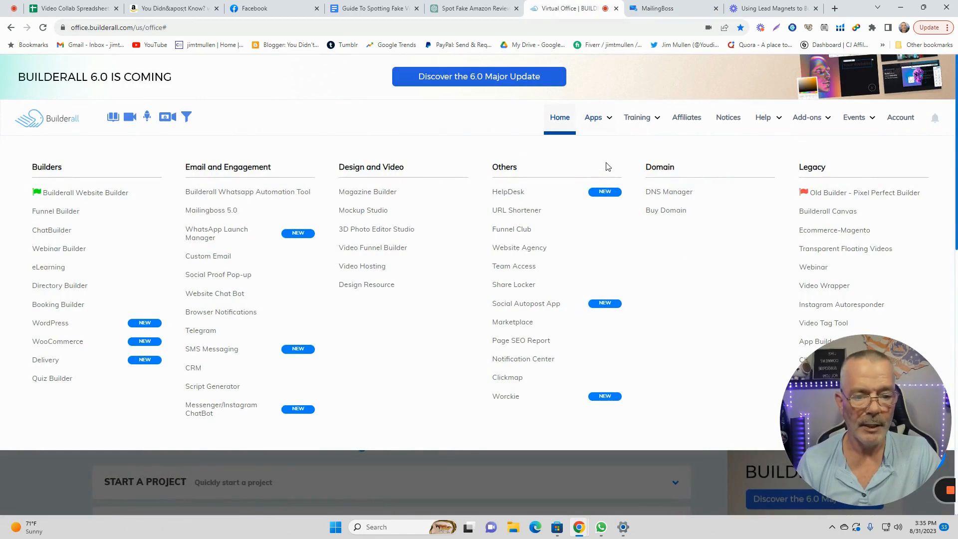
pyautogui.click(86, 193)
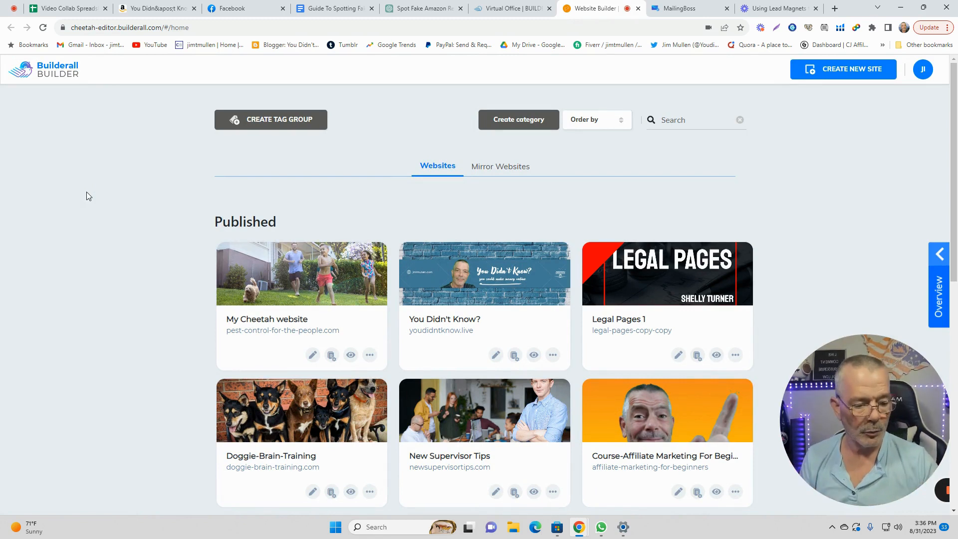
pyautogui.scroll(-1, 472, 329)
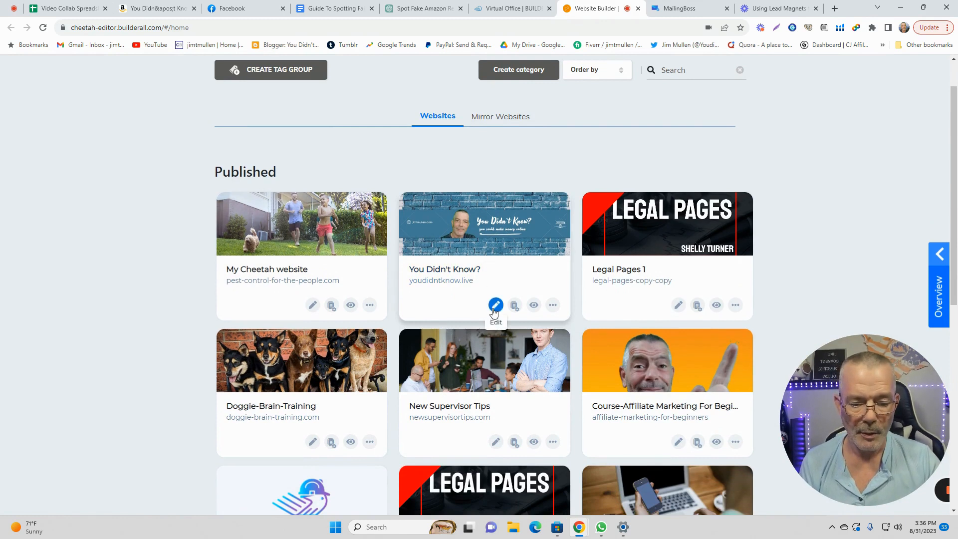
pyautogui.click(496, 306)
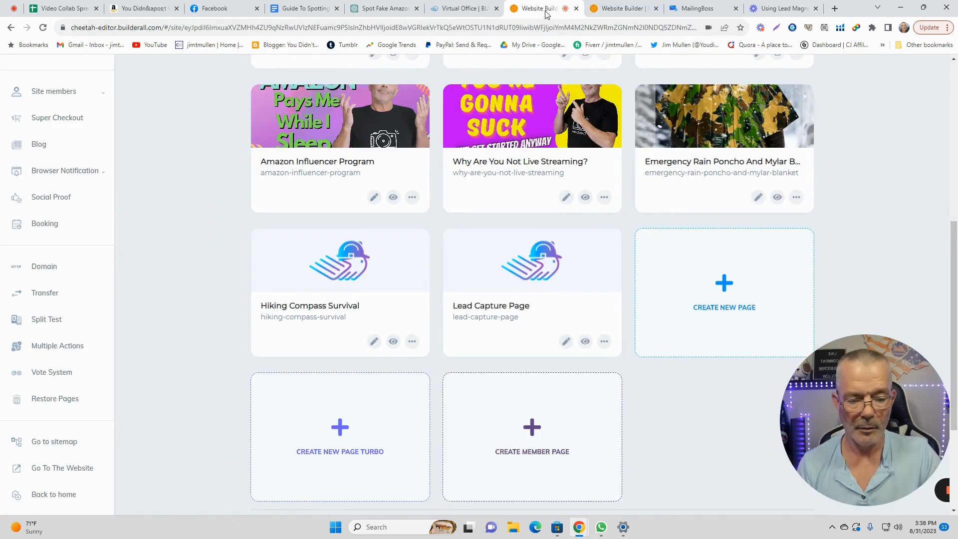
# - Open the form for adding a new page to the site and review its general settings
pyautogui.click(725, 284)
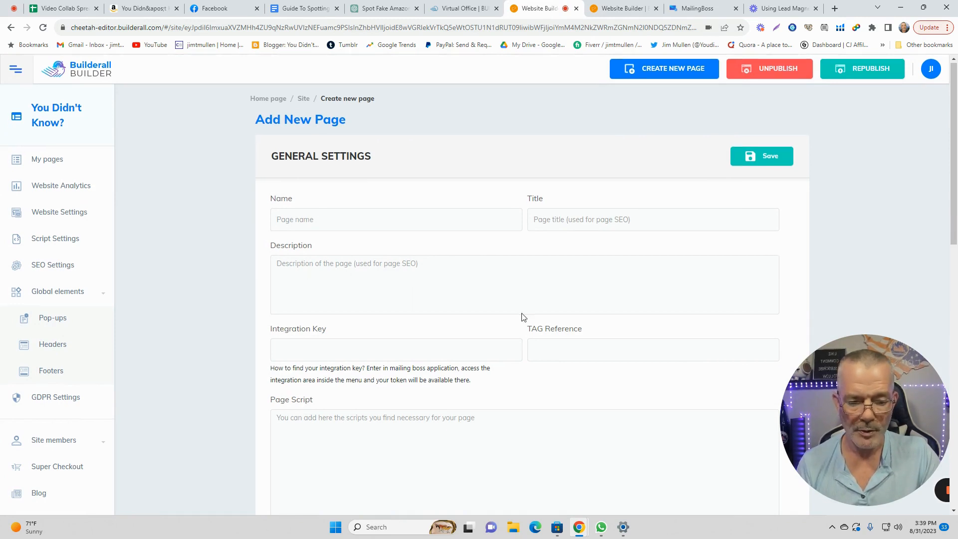
pyautogui.scroll(-2, 362, 339)
pyautogui.scroll(-2, 386, 338)
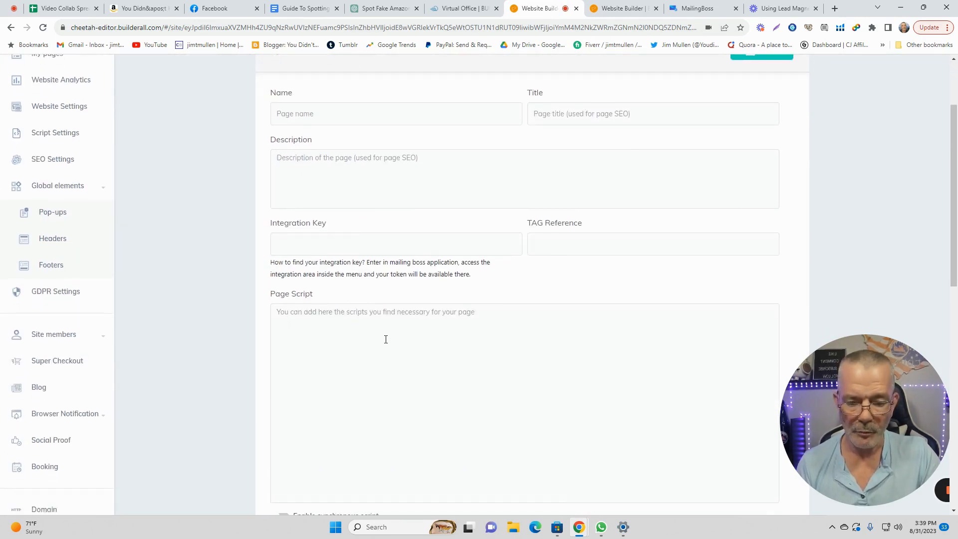
pyautogui.scroll(3, 385, 339)
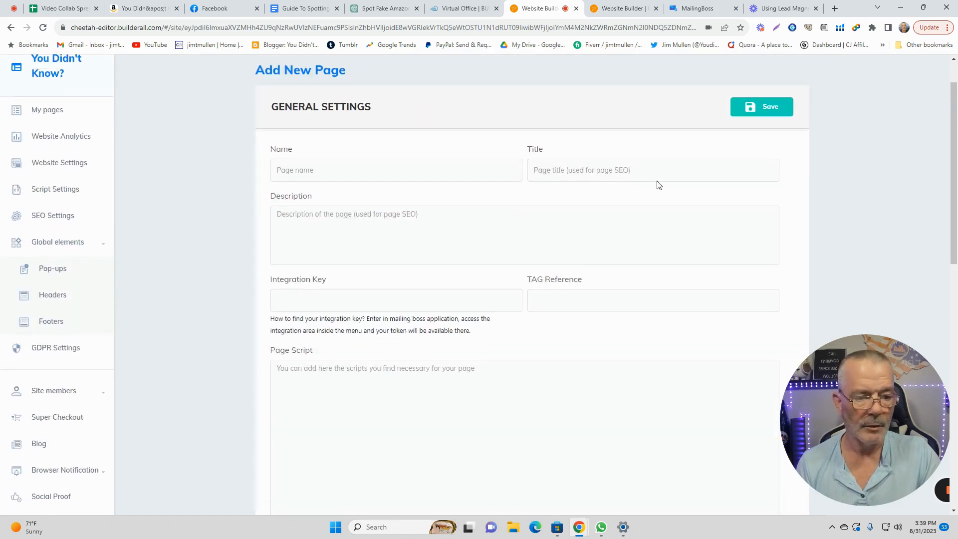
pyautogui.scroll(1, 533, 249)
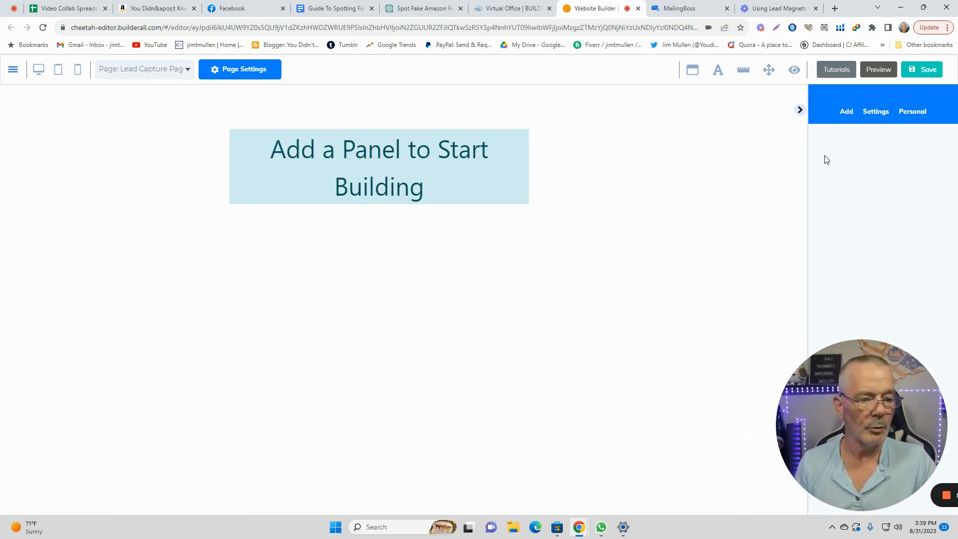
# - Add the Header - 03 panel to the empty Lead Capture Page
pyautogui.click(845, 116)
pyautogui.click(855, 144)
pyautogui.moveTo(830, 381); pyautogui.dragTo(57, 381)
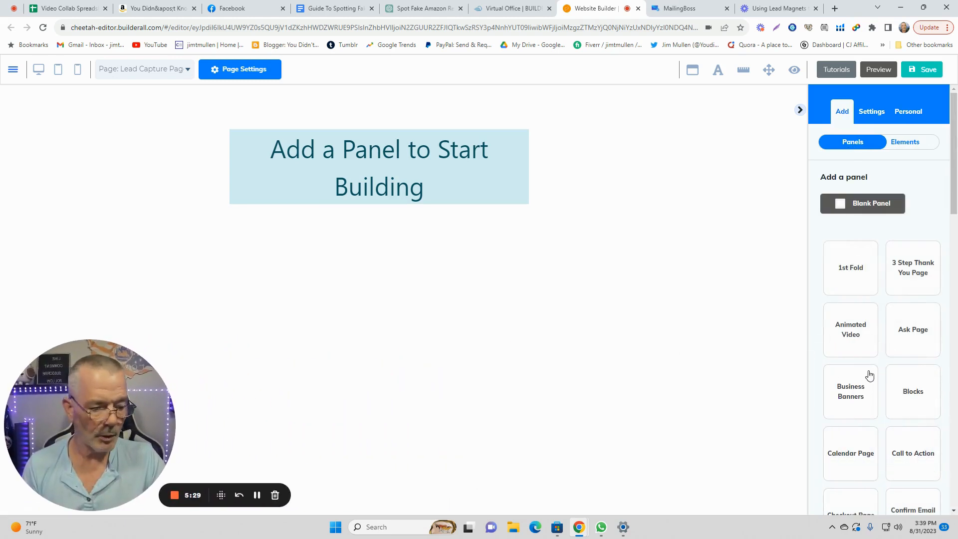
pyautogui.scroll(-8, 871, 376)
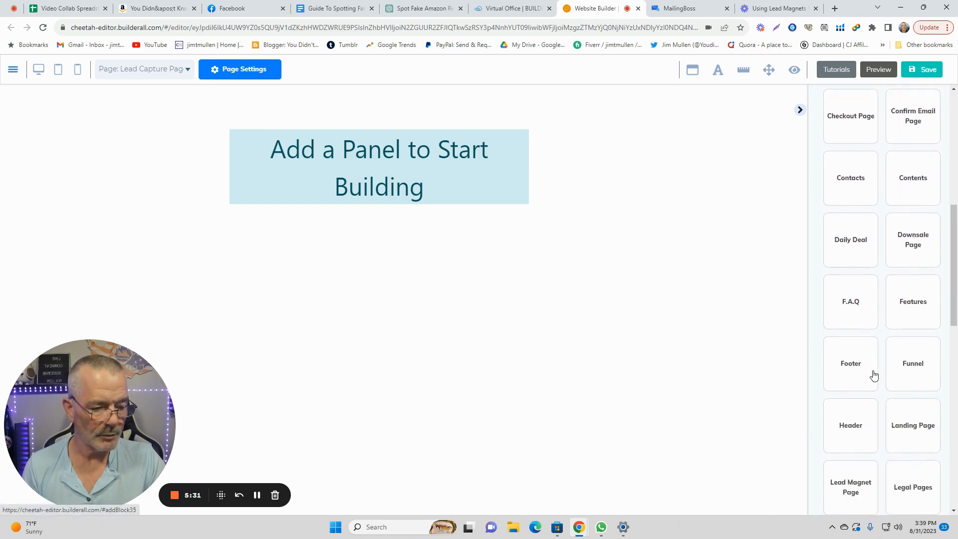
pyautogui.scroll(-2, 871, 369)
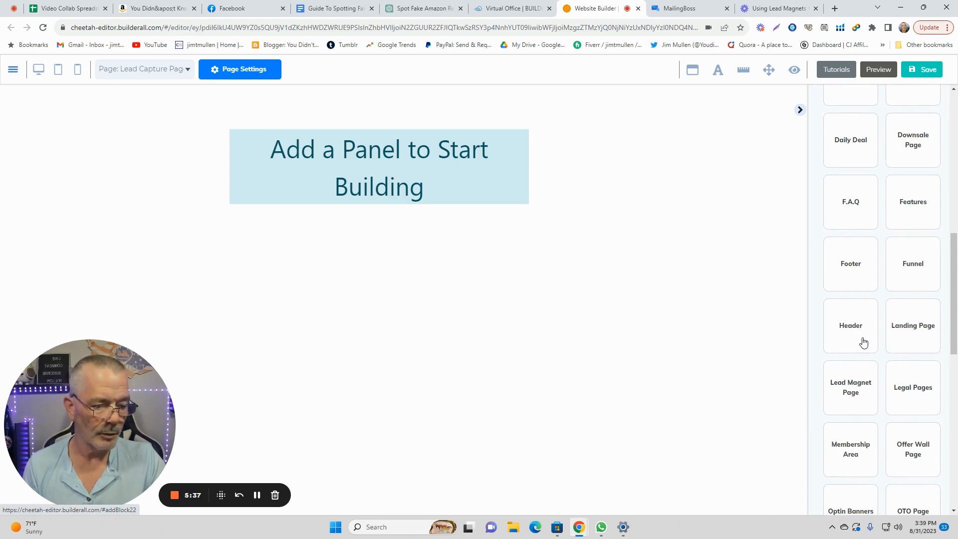
pyautogui.click(850, 328)
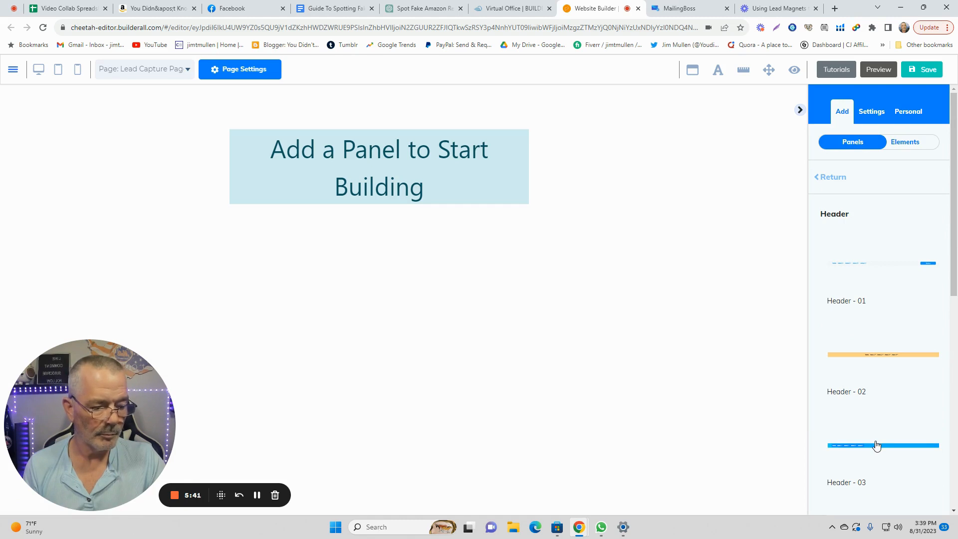
pyautogui.click(877, 445)
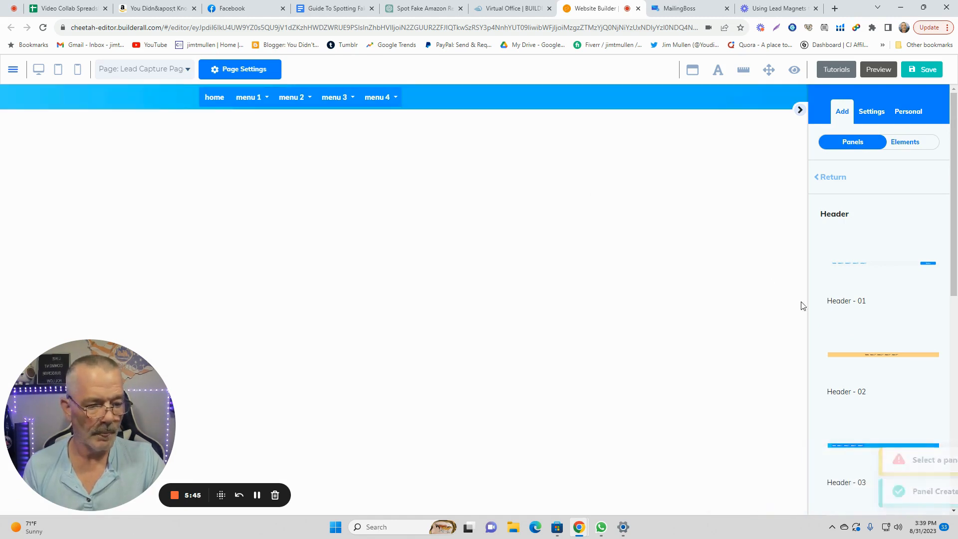
# - Add the Coach Lead Magnet Page panel below the header and look over its layout
pyautogui.click(833, 178)
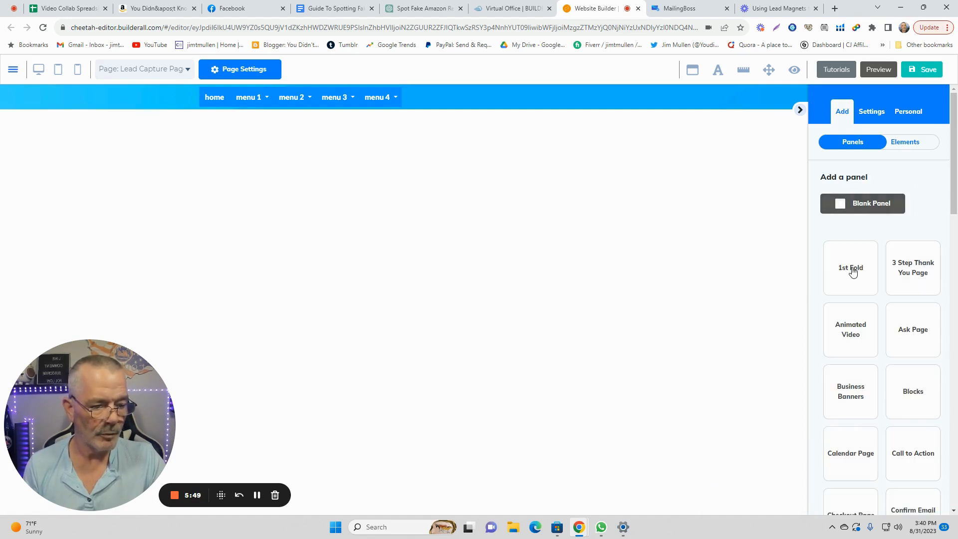
pyautogui.scroll(-7, 852, 271)
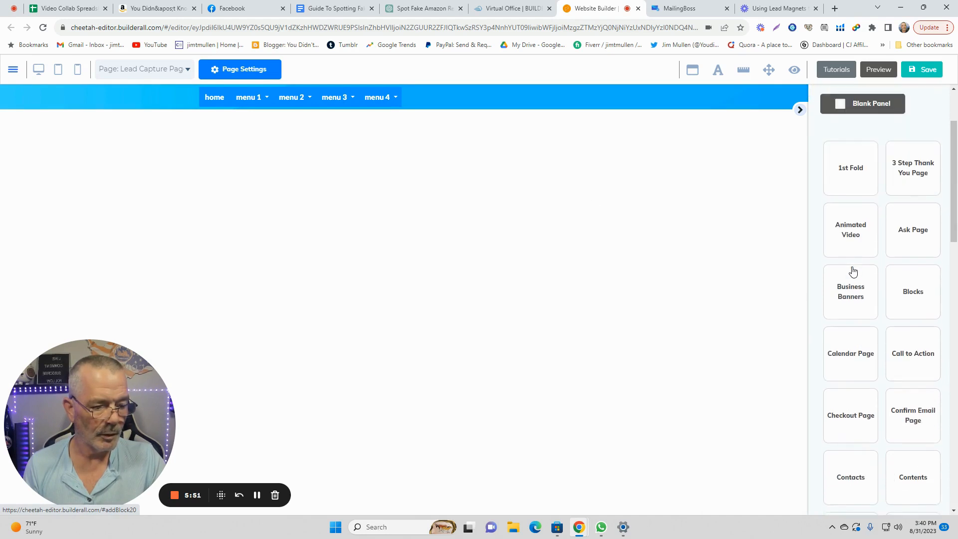
pyautogui.scroll(-5, 852, 271)
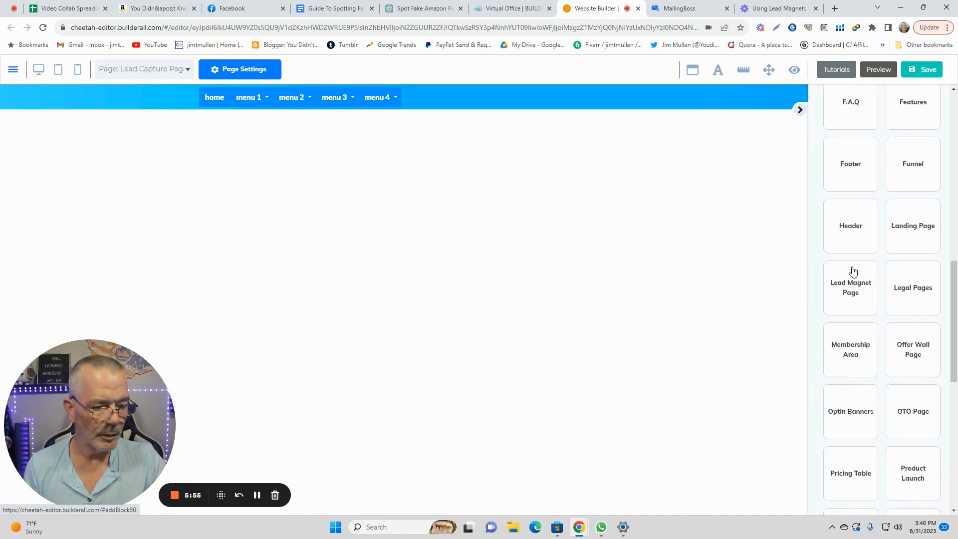
pyautogui.click(854, 290)
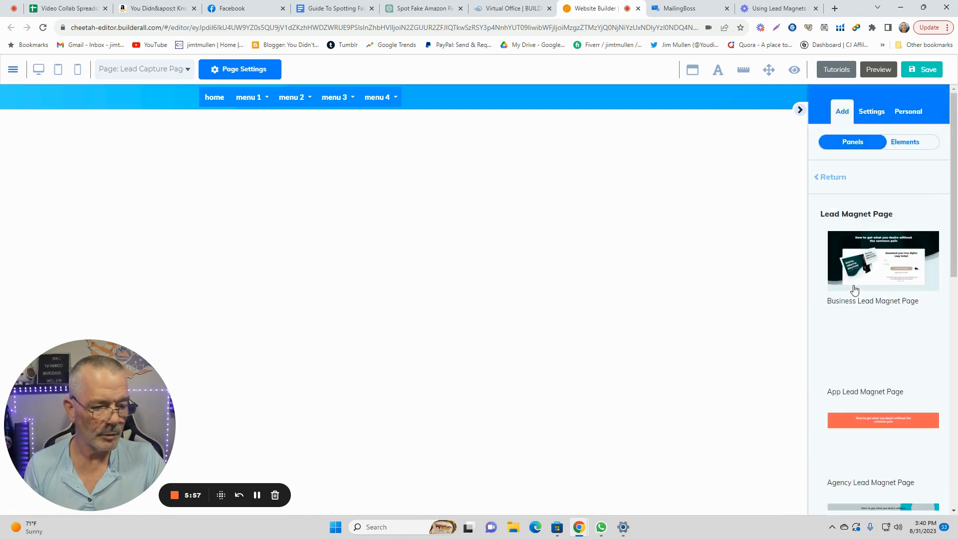
pyautogui.scroll(-4, 854, 290)
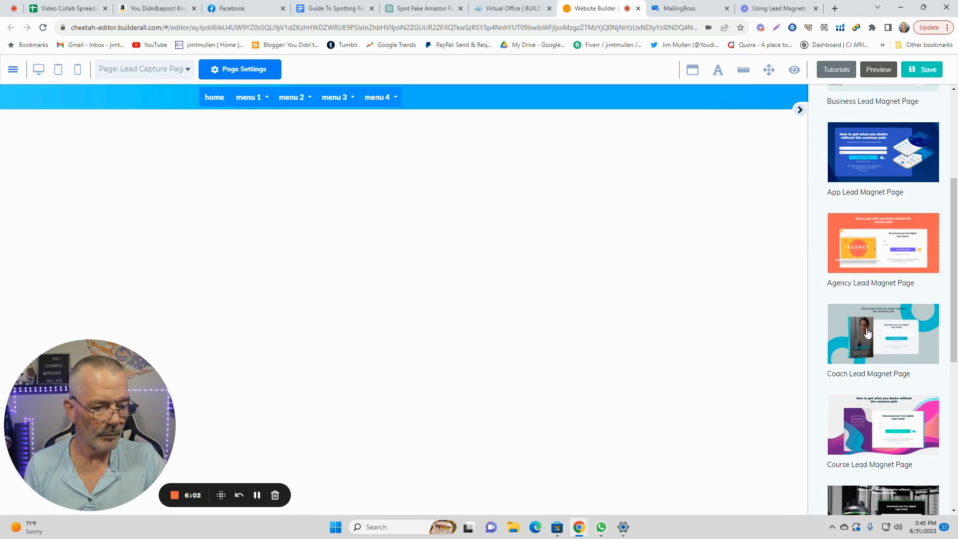
pyautogui.click(868, 333)
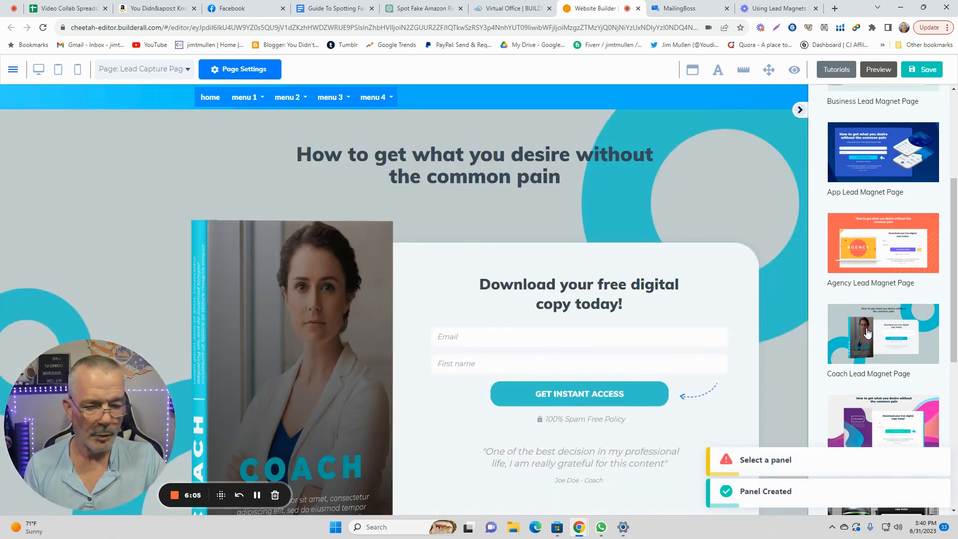
pyautogui.scroll(-2, 768, 307)
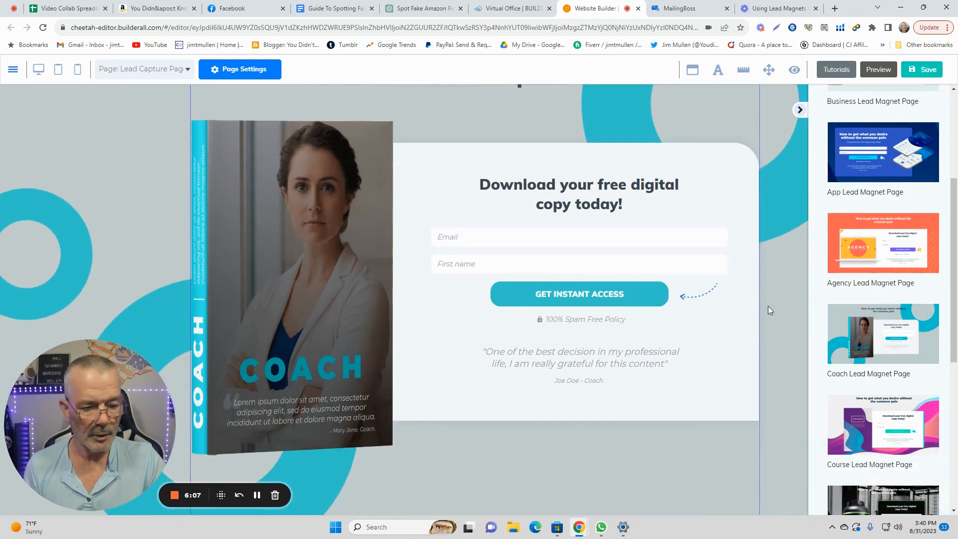
pyautogui.scroll(2, 542, 253)
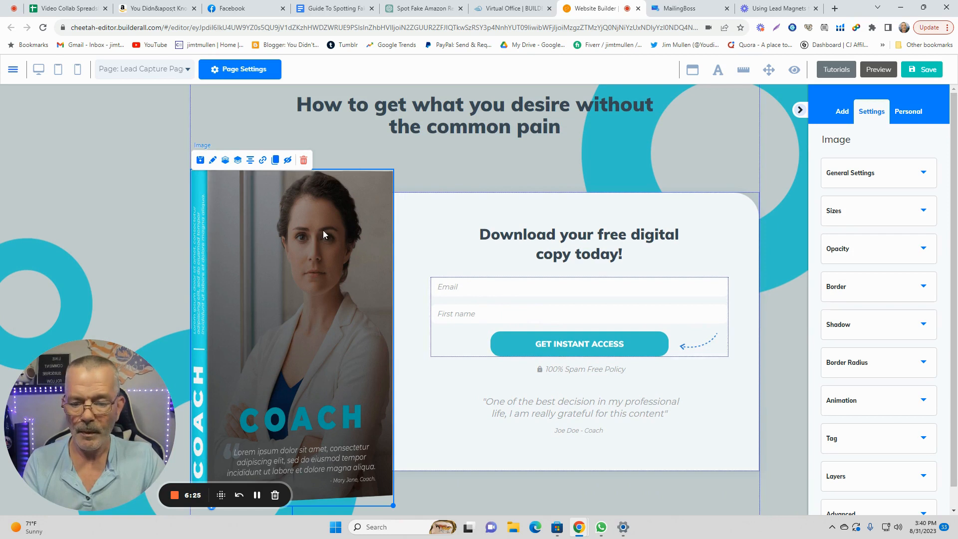
# - Set the list of the panel's MailingBoss form to "Default Form / you didn't know?" and save the choice
pyautogui.click(489, 284)
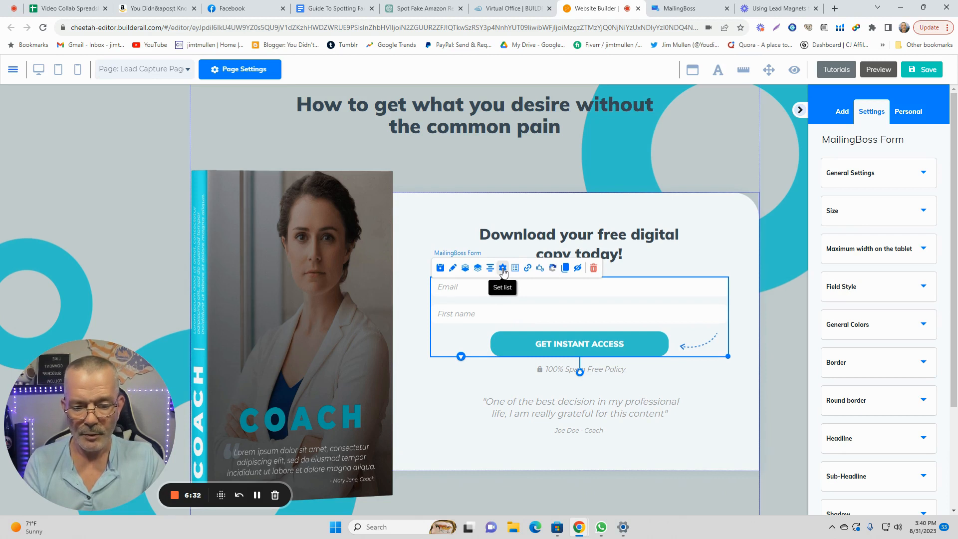
pyautogui.click(503, 268)
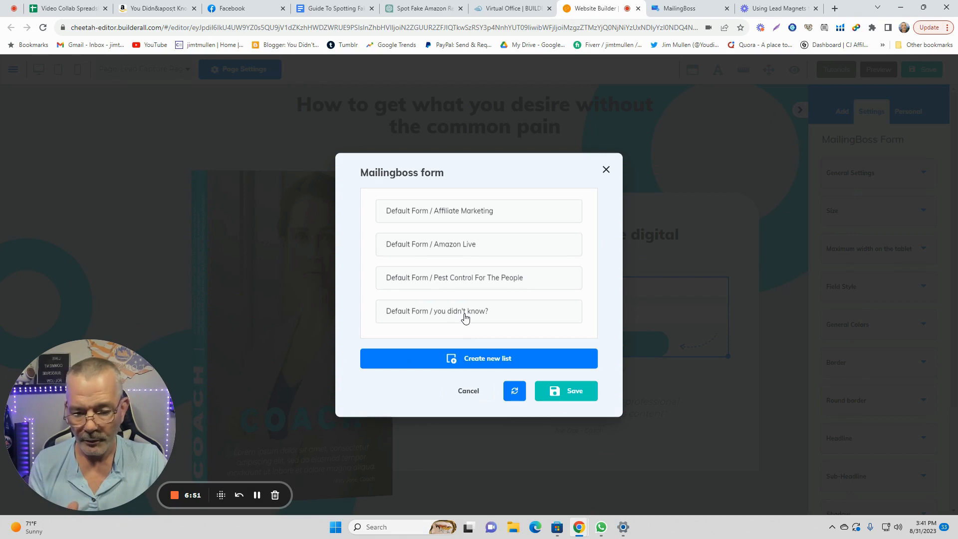
pyautogui.click(465, 318)
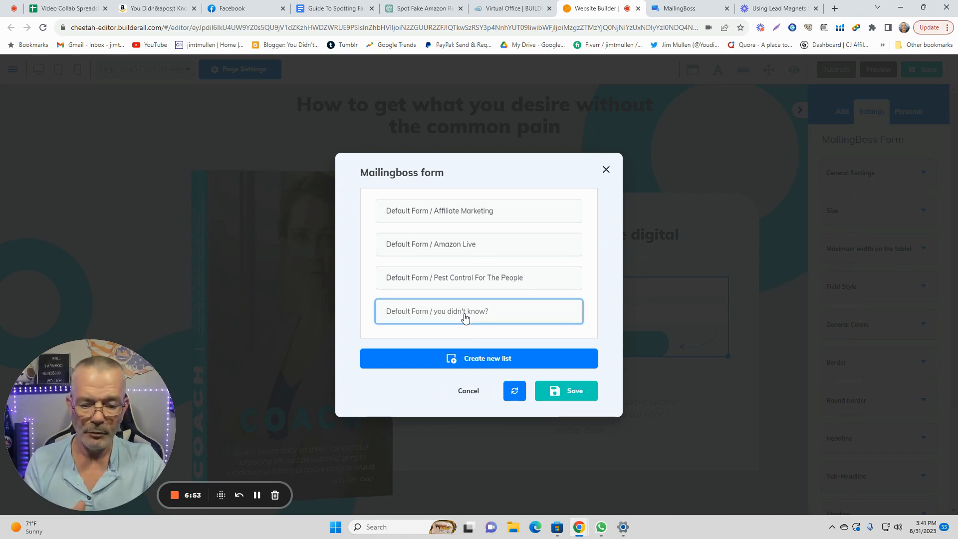
pyautogui.click(572, 392)
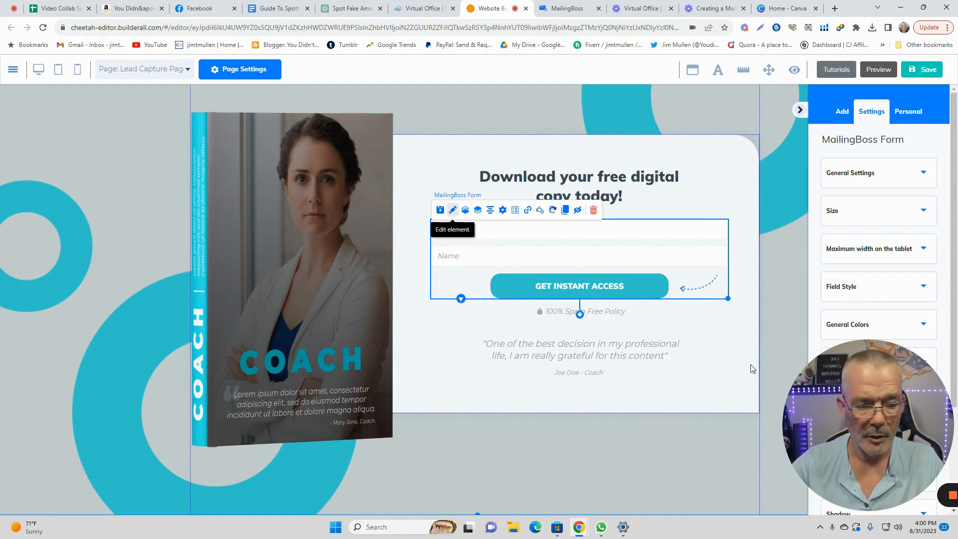
# - Review the MailingBoss form's general settings, general colors and selected subscriber list
pyautogui.moveTo(860, 462); pyautogui.dragTo(494, 462)
pyautogui.click(923, 174)
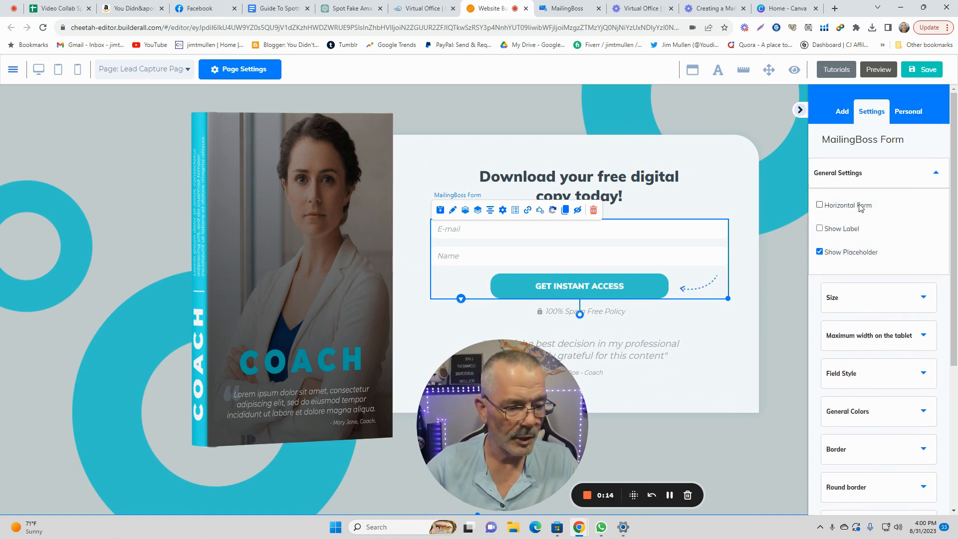
pyautogui.click(935, 174)
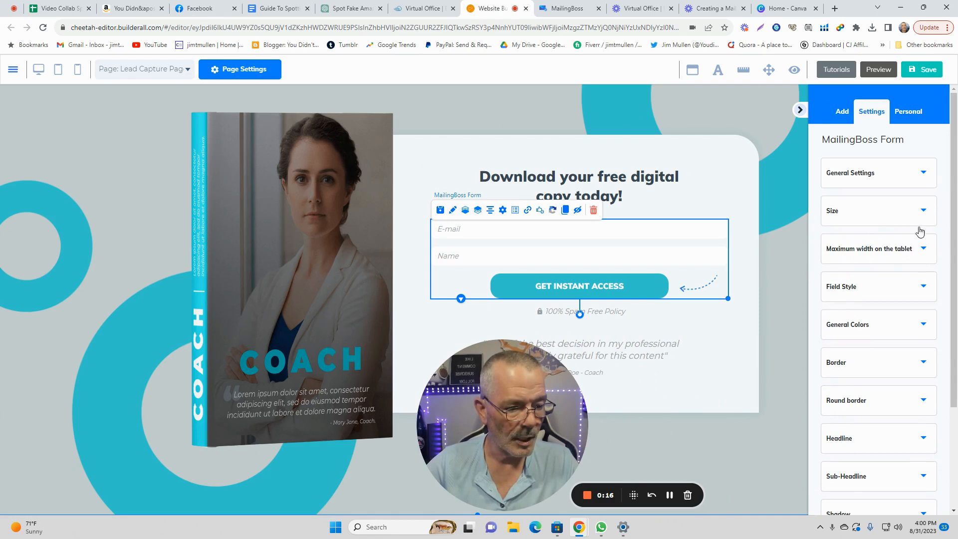
pyautogui.click(925, 326)
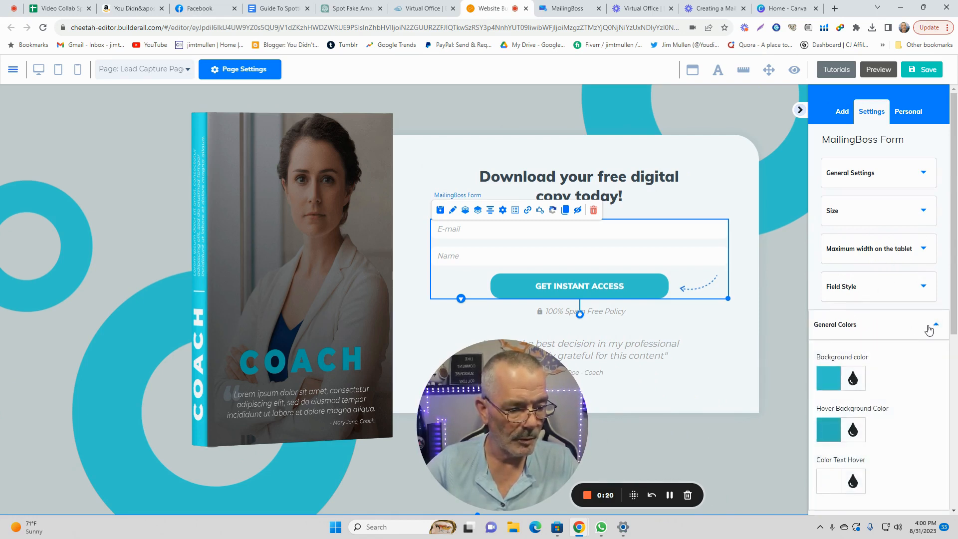
pyautogui.scroll(-2, 923, 335)
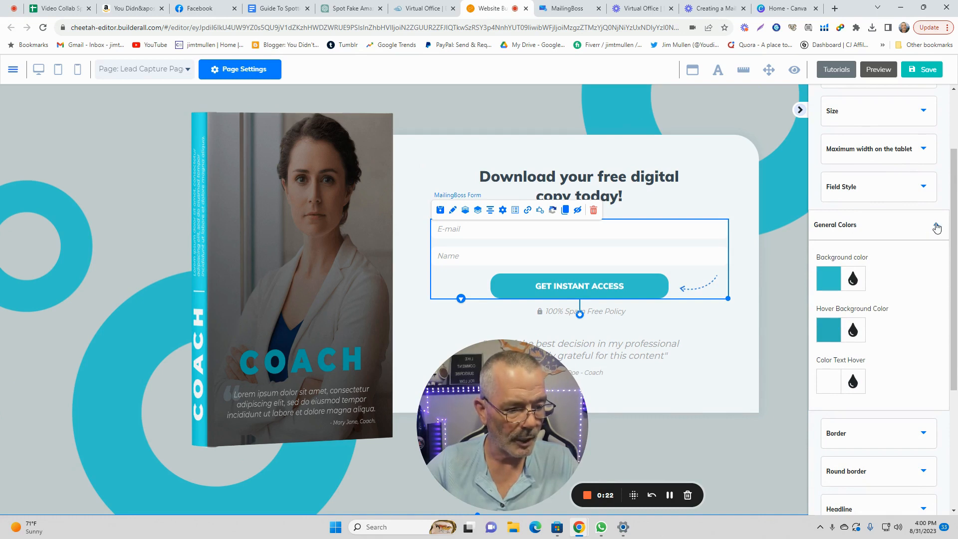
pyautogui.click(937, 228)
pyautogui.scroll(-1, 902, 280)
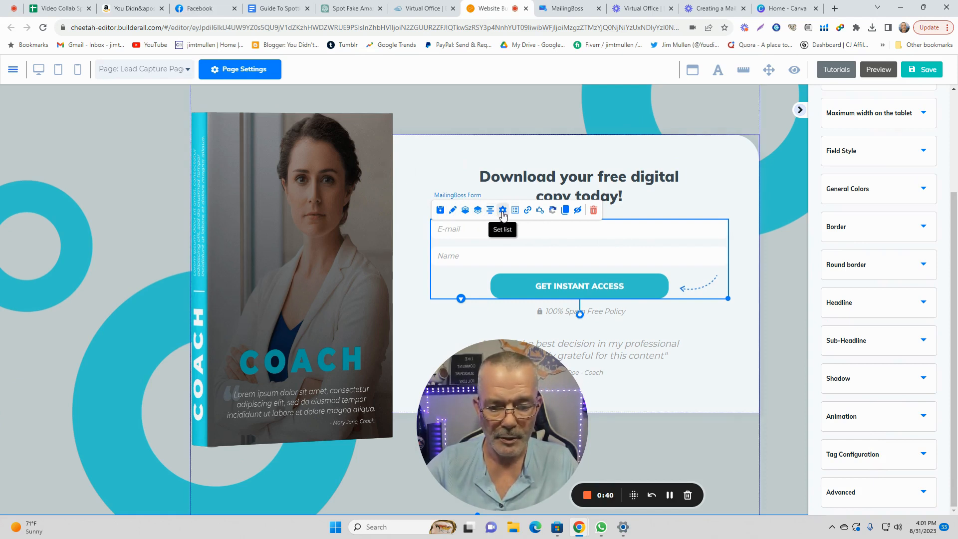
pyautogui.click(502, 211)
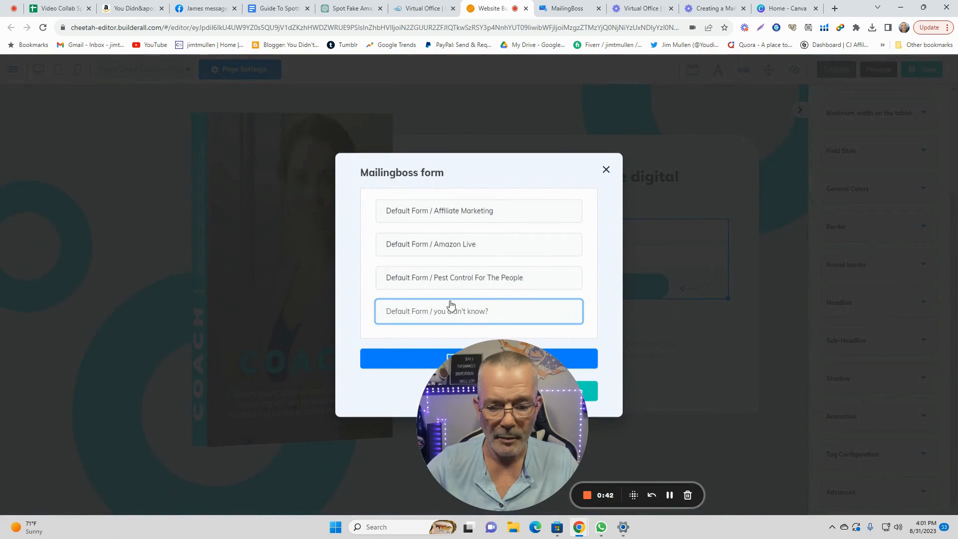
pyautogui.click(593, 388)
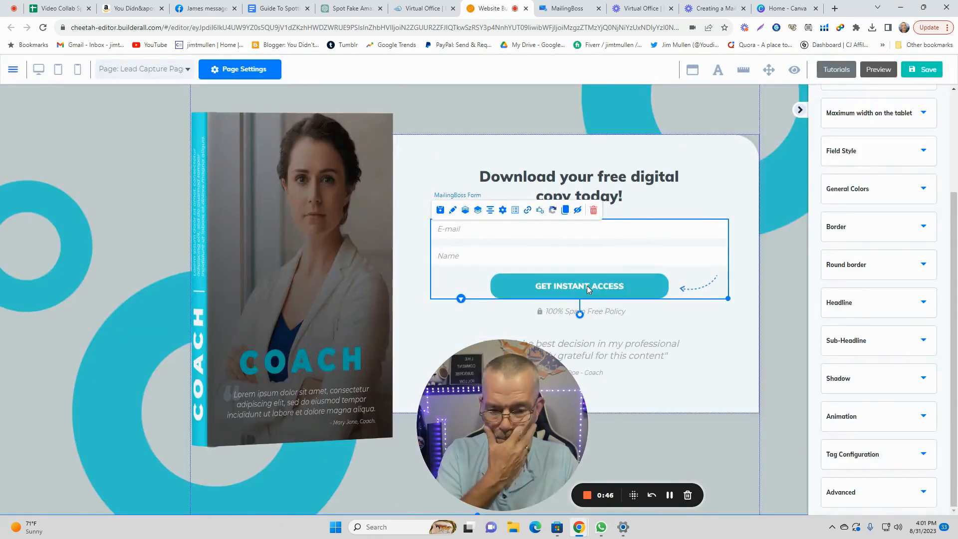
# - Link the form's Subscribe confirm URL to the site's Lead Capture Page and save the list URL settings
pyautogui.click(527, 210)
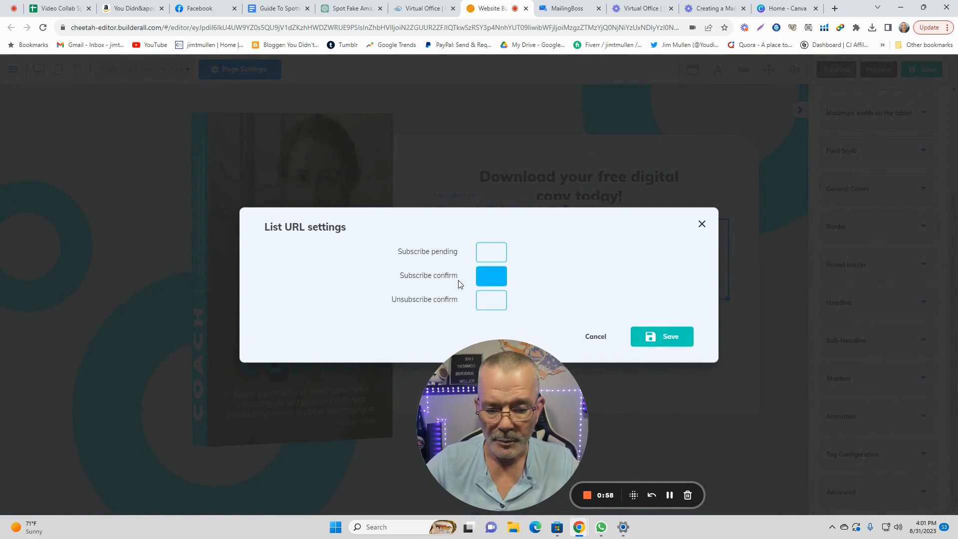
pyautogui.click(487, 281)
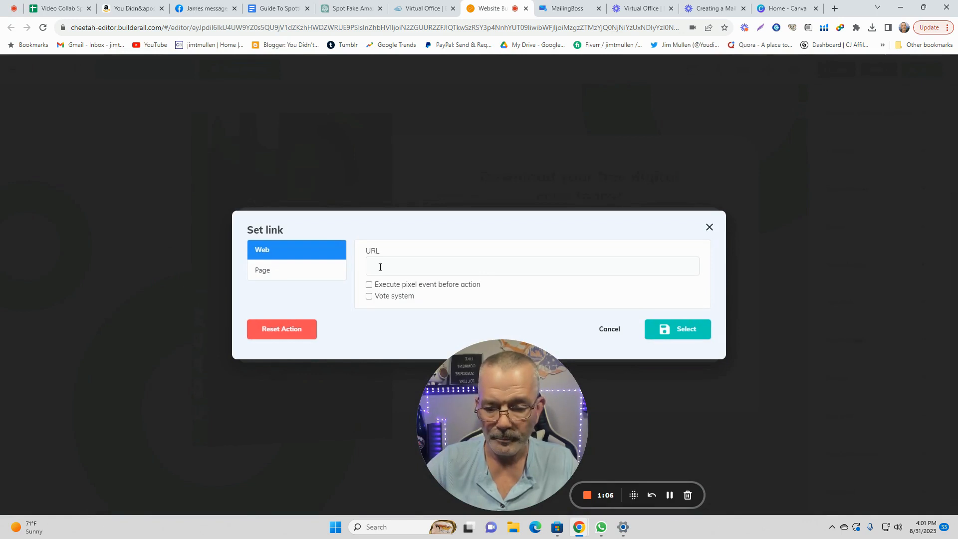
pyautogui.click(263, 272)
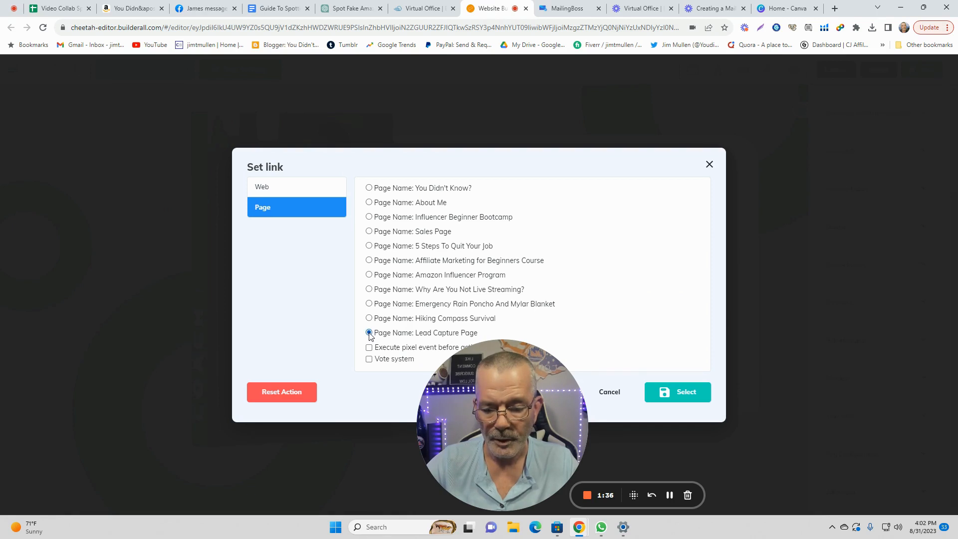
pyautogui.click(369, 333)
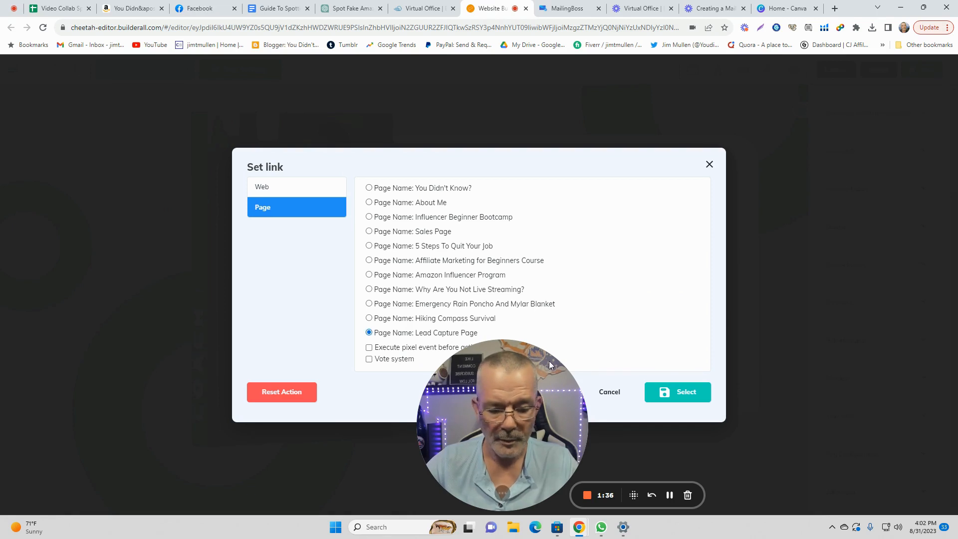
pyautogui.click(679, 398)
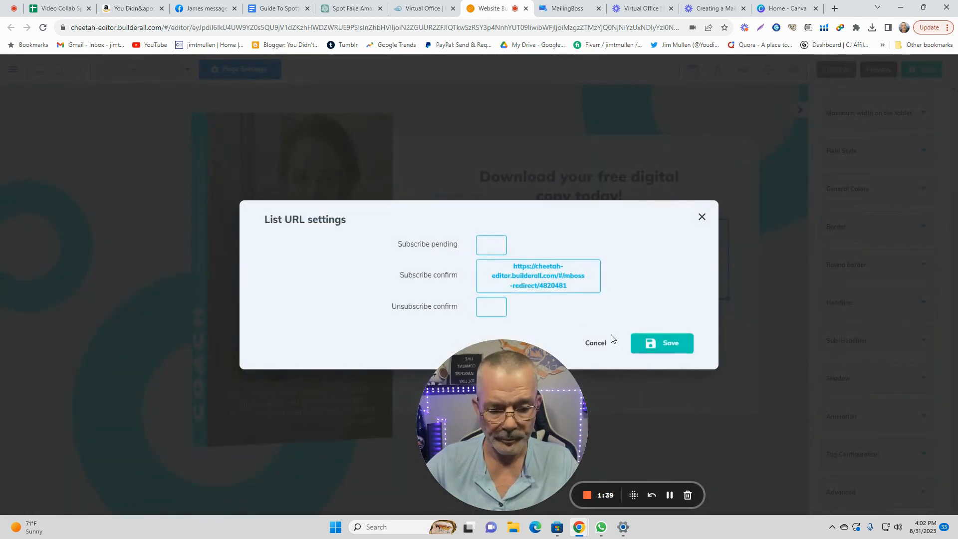
pyautogui.click(669, 349)
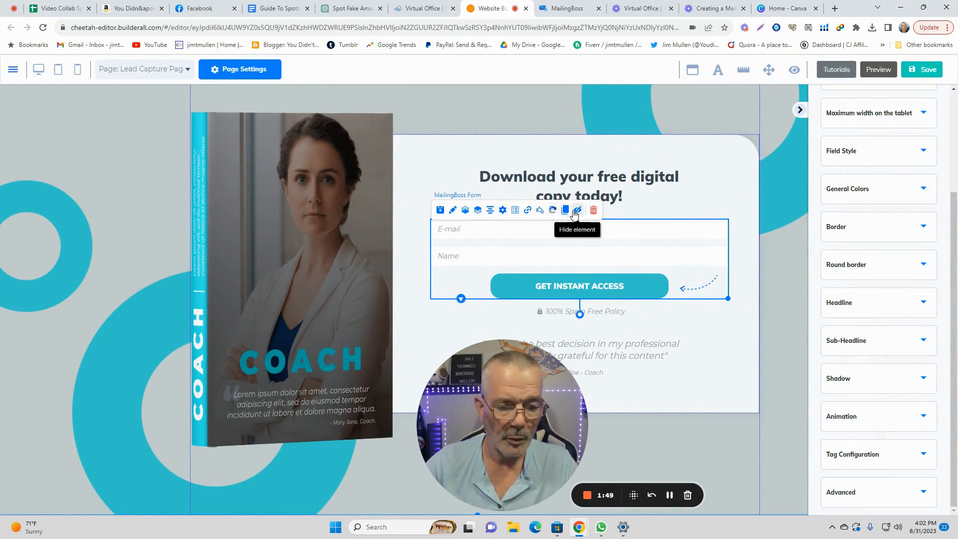
# - Replace the coach book cover image with an upload of "Spot Fake Amazon Reviews" from the Downloads folder
pyautogui.click(282, 243)
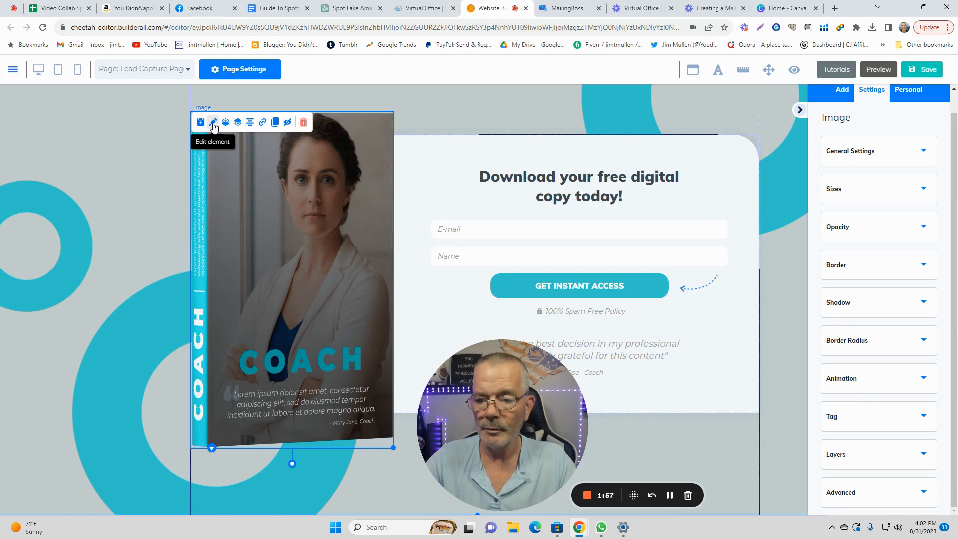
pyautogui.click(922, 154)
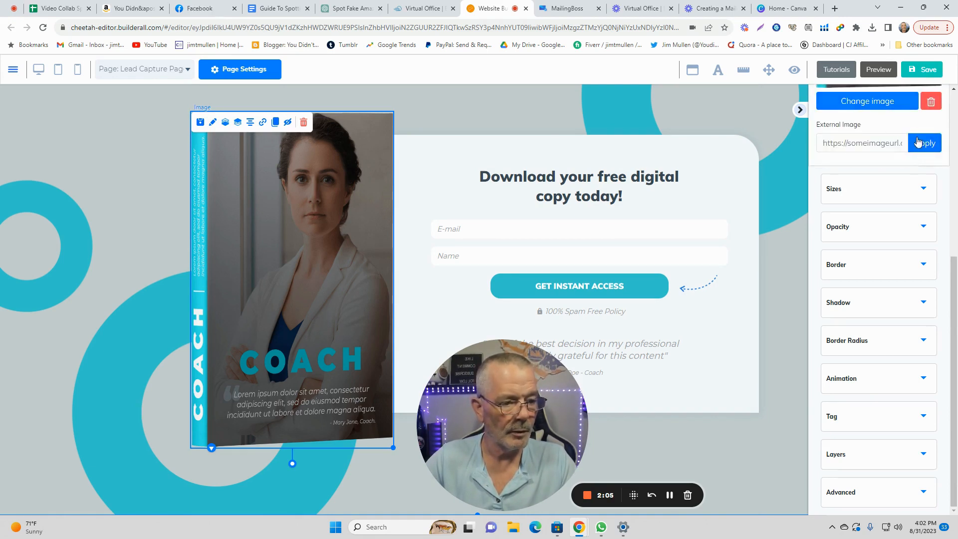
pyautogui.click(862, 109)
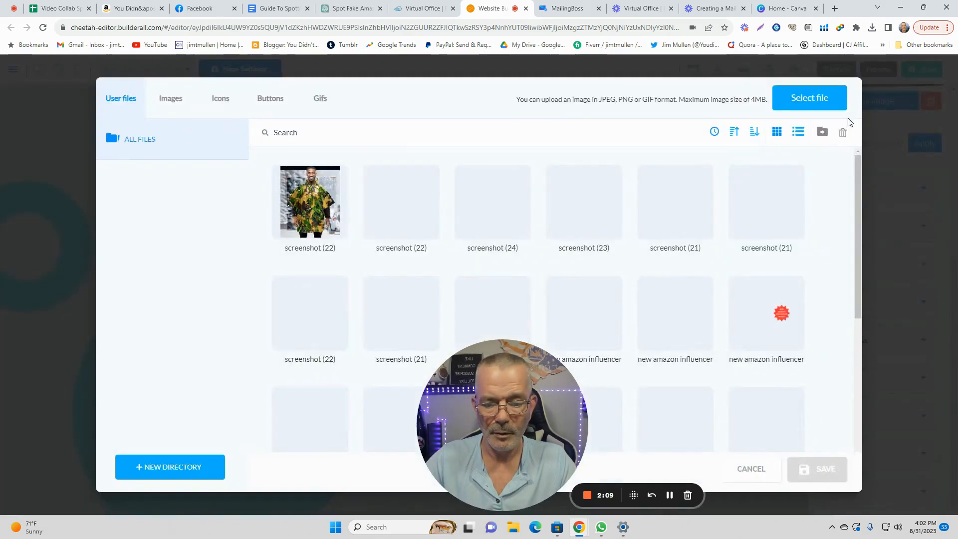
pyautogui.click(792, 101)
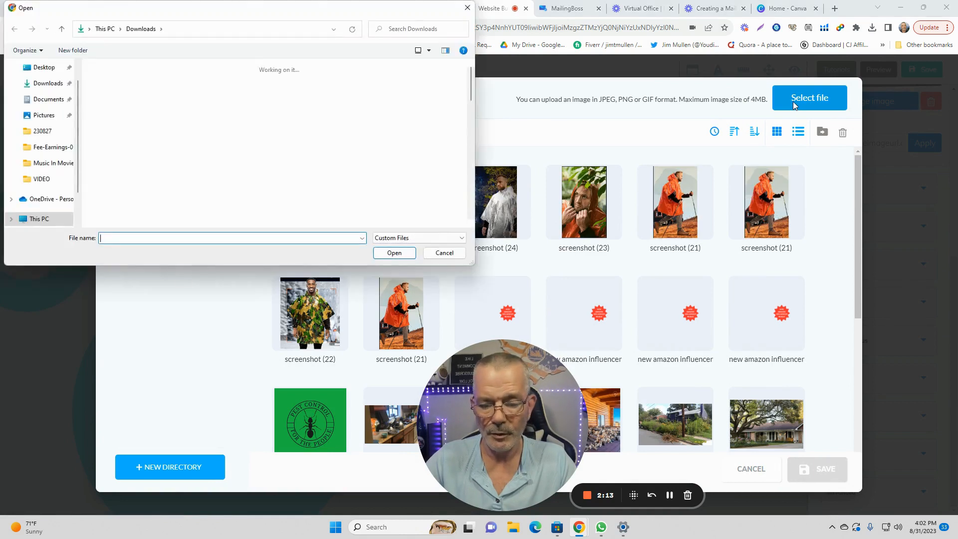
pyautogui.click(111, 115)
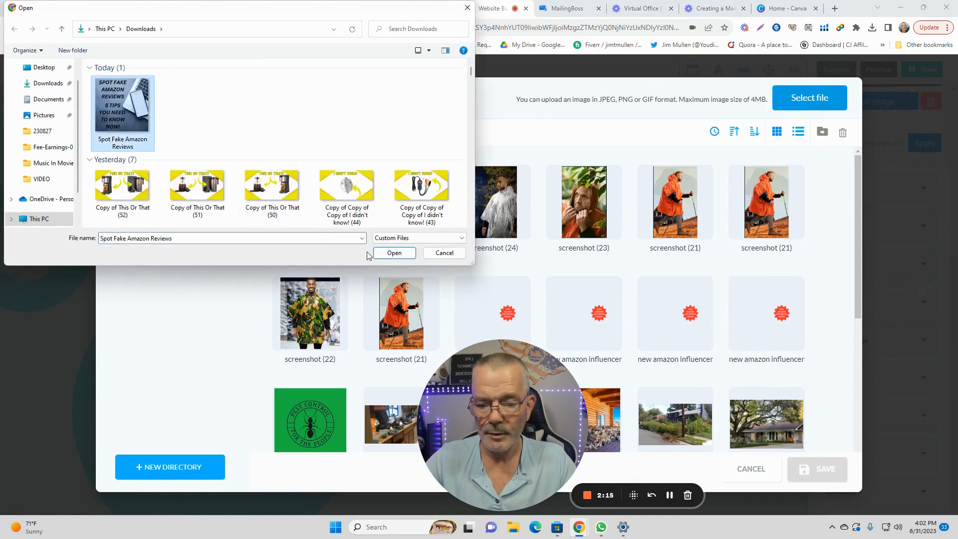
pyautogui.click(384, 253)
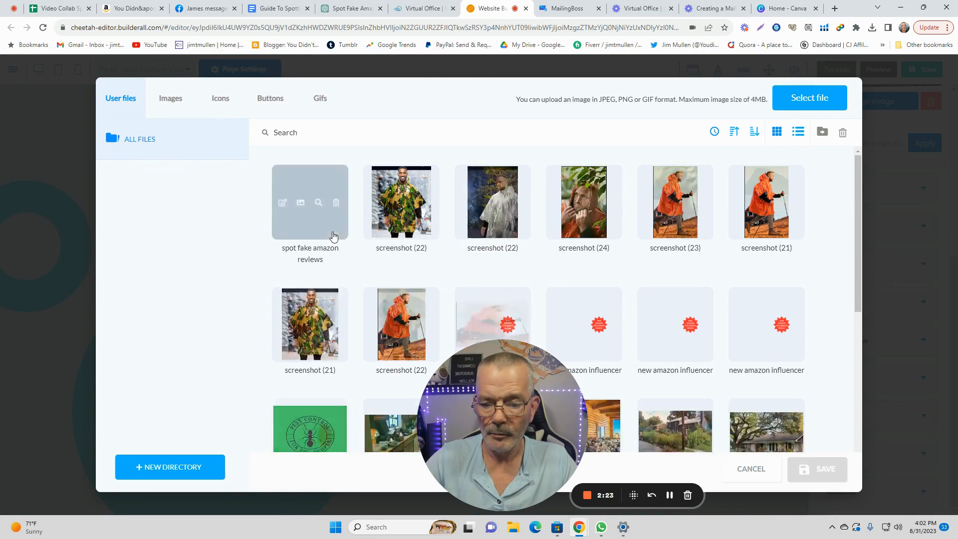
pyautogui.click(332, 230)
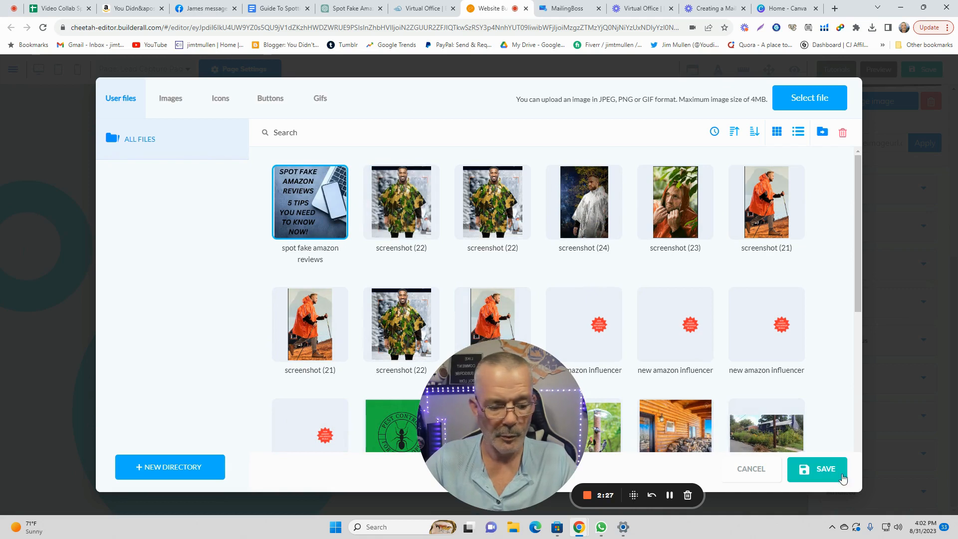
pyautogui.click(830, 476)
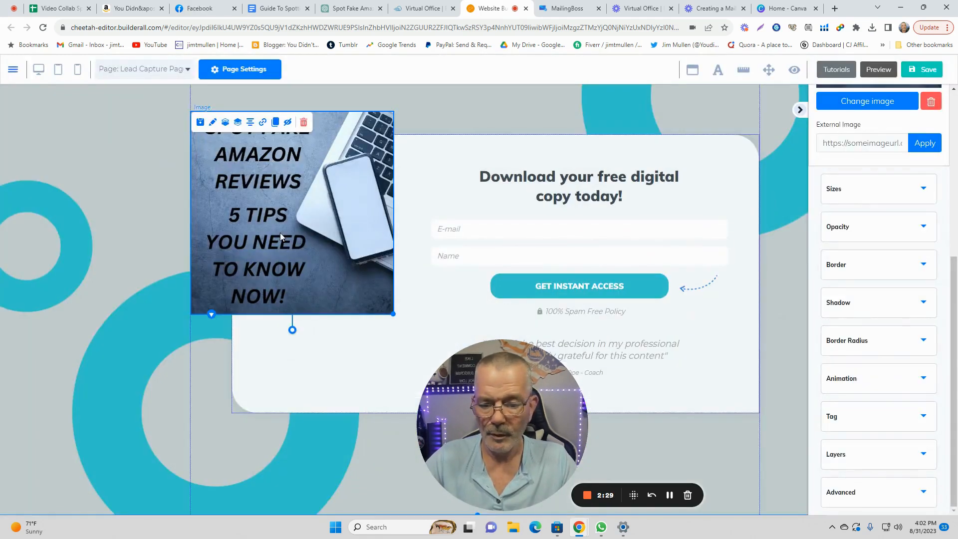
# - Resize the Spot Fake Amazon Reviews image and position it inside the white box beside the sign-up form
pyautogui.moveTo(394, 315); pyautogui.dragTo(338, 255)
pyautogui.moveTo(248, 231); pyautogui.dragTo(312, 290)
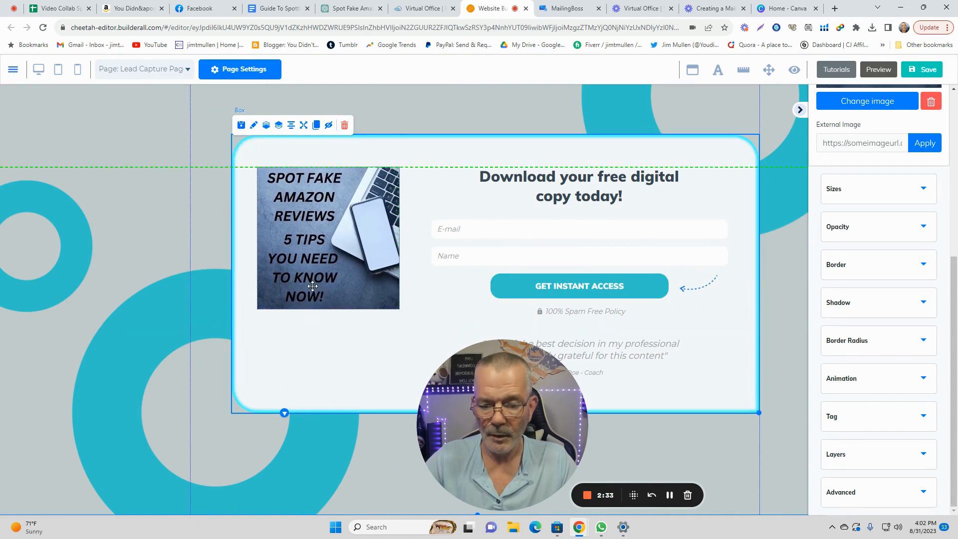
pyautogui.click(371, 202)
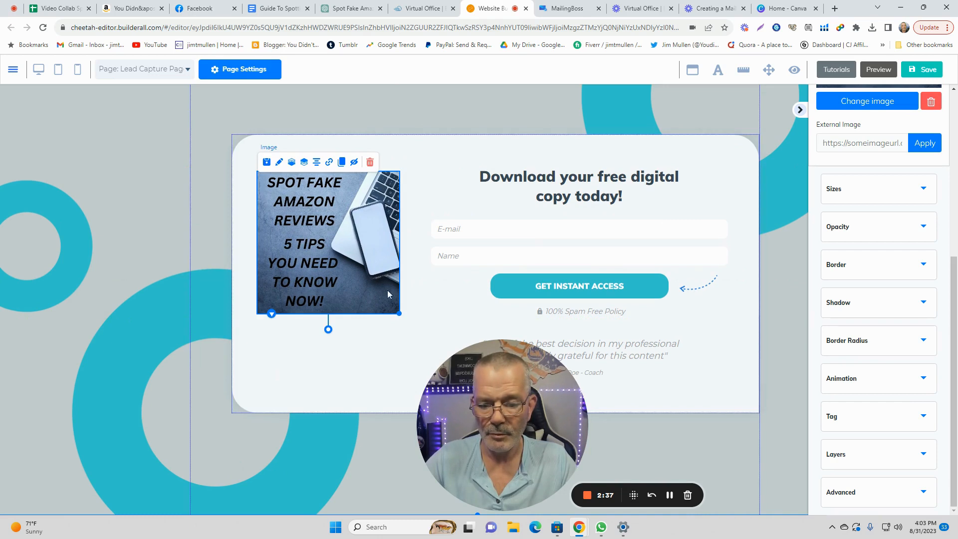
pyautogui.moveTo(397, 313); pyautogui.dragTo(440, 353)
pyautogui.moveTo(359, 299); pyautogui.dragTo(350, 287)
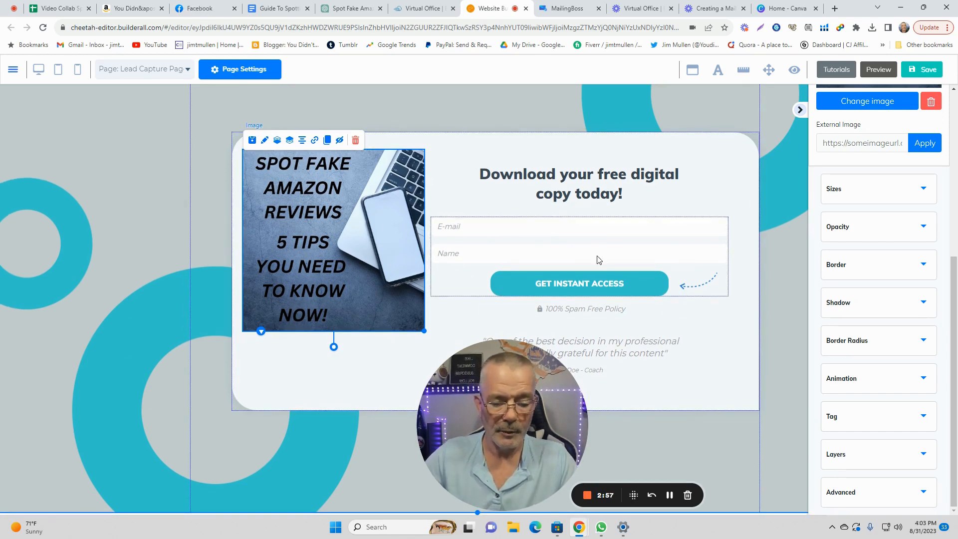
pyautogui.moveTo(556, 370); pyautogui.dragTo(846, 432)
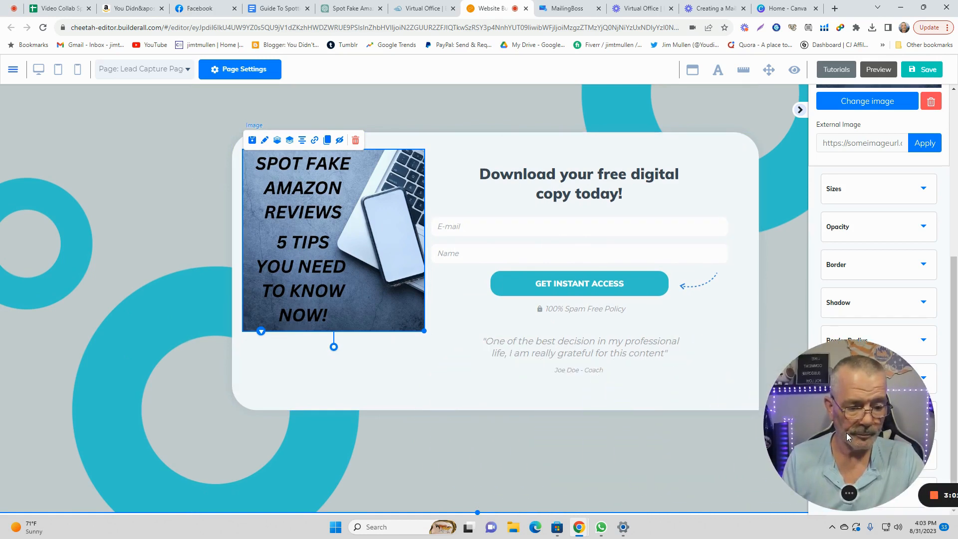
# - Switch to MailingBoss and open the welcome email of the "you didn't know?" list, placing the cursor in the blank line above [COMPANY_NAME]
pyautogui.click(566, 9)
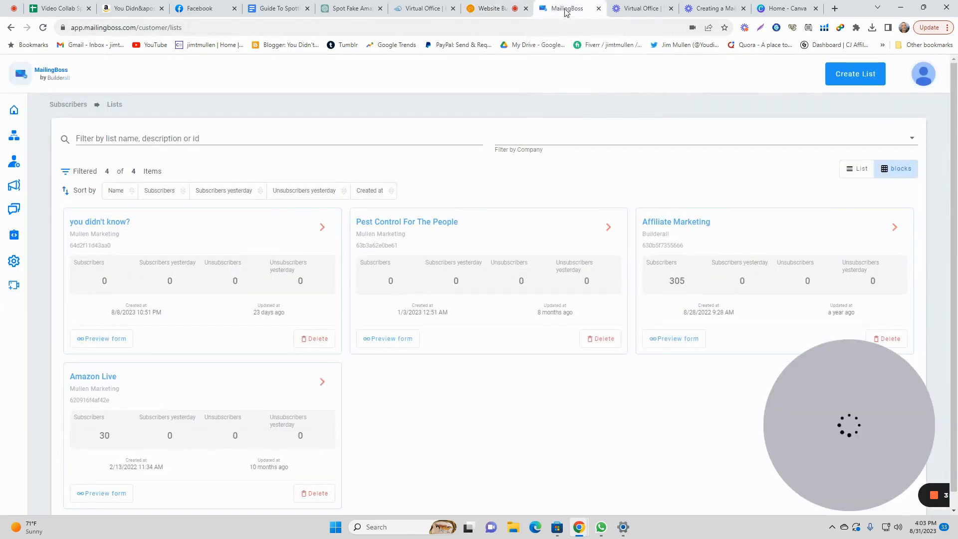
pyautogui.click(283, 226)
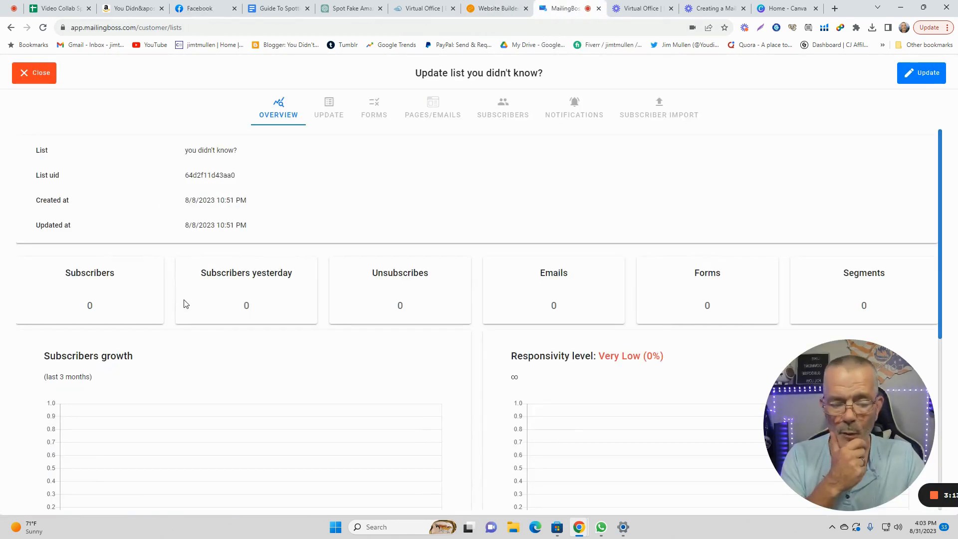
pyautogui.click(432, 116)
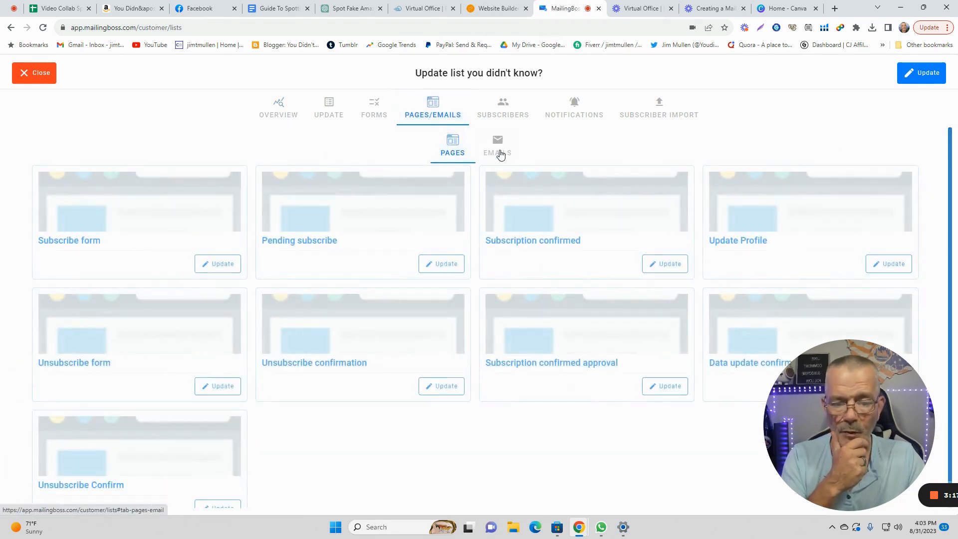
pyautogui.click(498, 154)
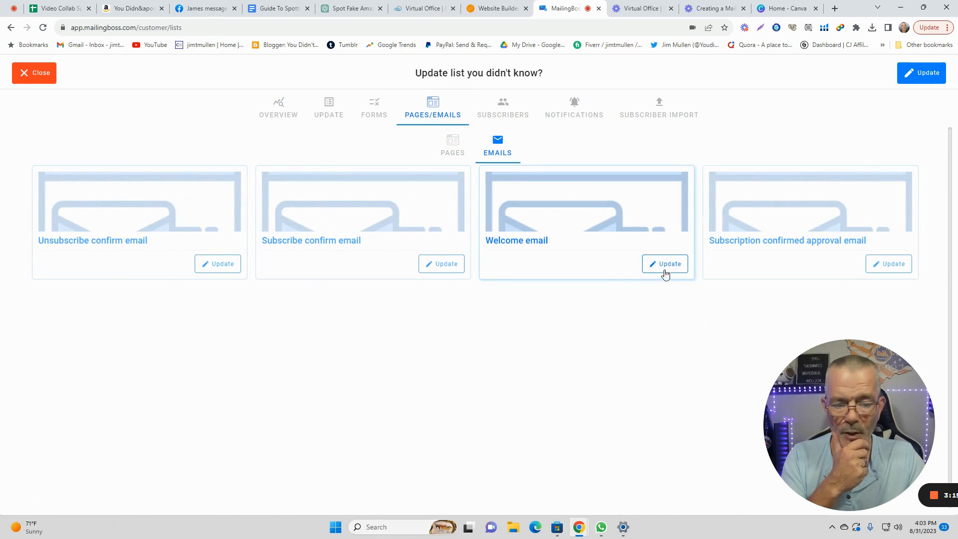
pyautogui.click(667, 266)
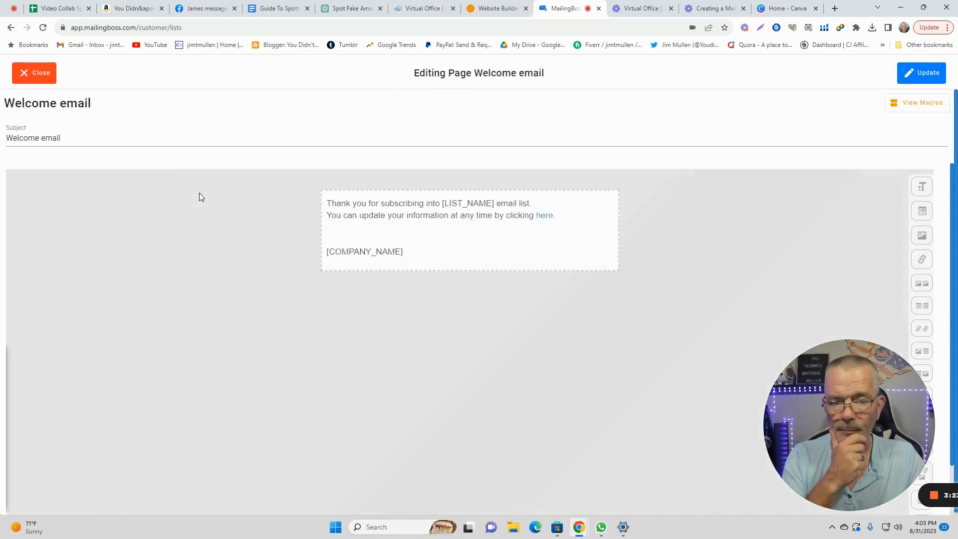
pyautogui.moveTo(383, 230)
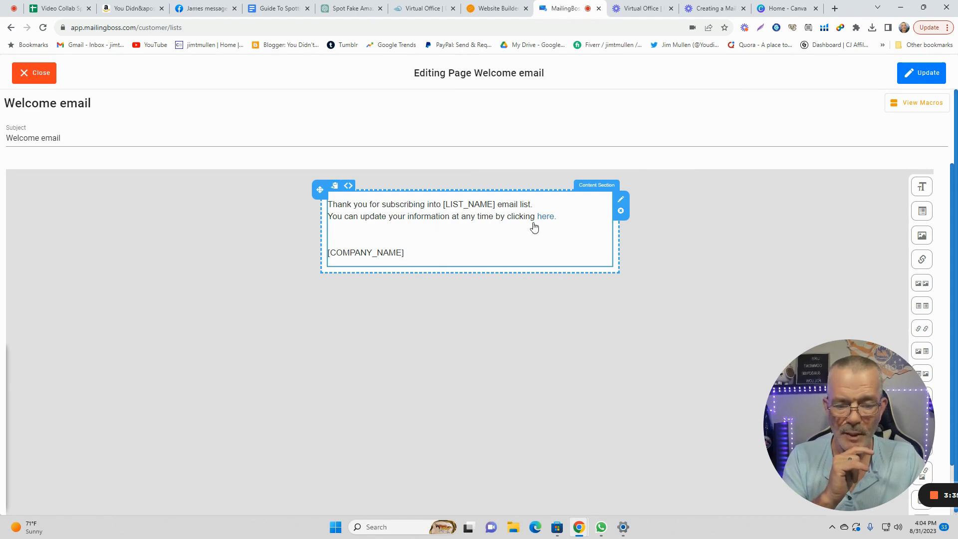
pyautogui.click(341, 236)
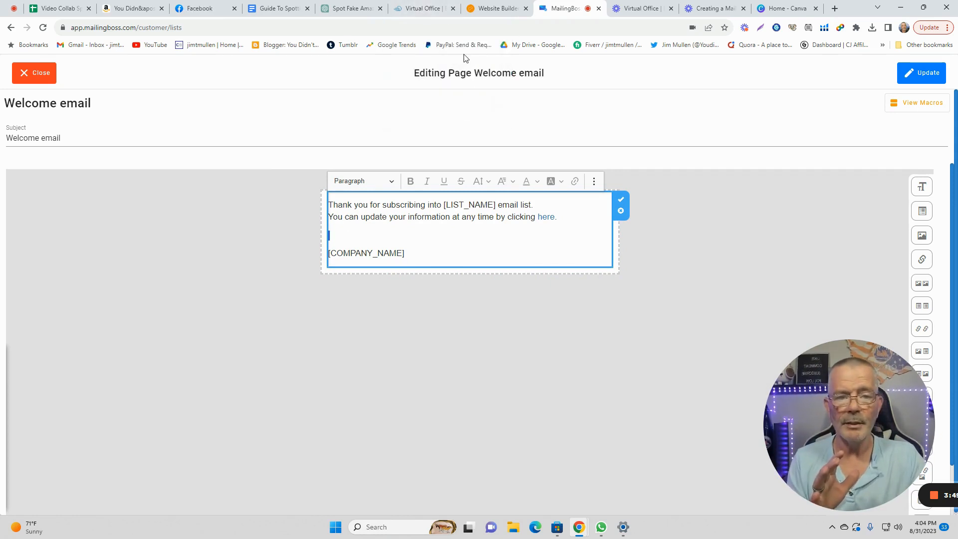
# - Switch to the ChatGPT conversation and read through the suggested pain points for shopping on Amazon
pyautogui.click(348, 10)
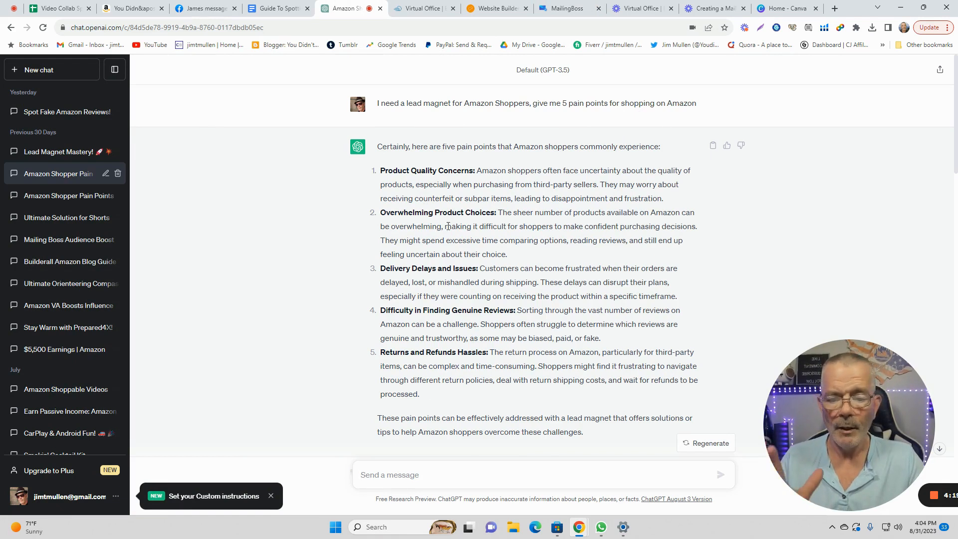
pyautogui.scroll(-7, 454, 250)
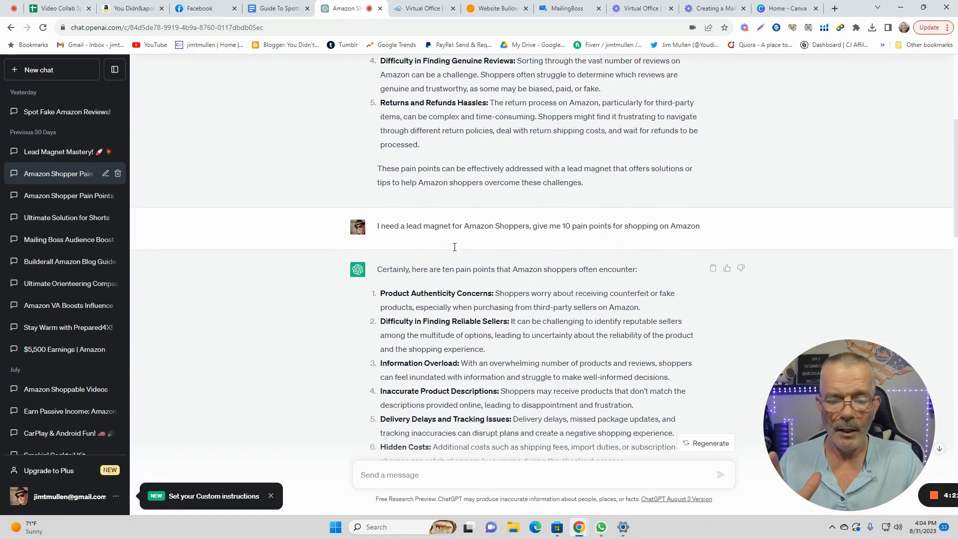
pyautogui.scroll(-1, 454, 248)
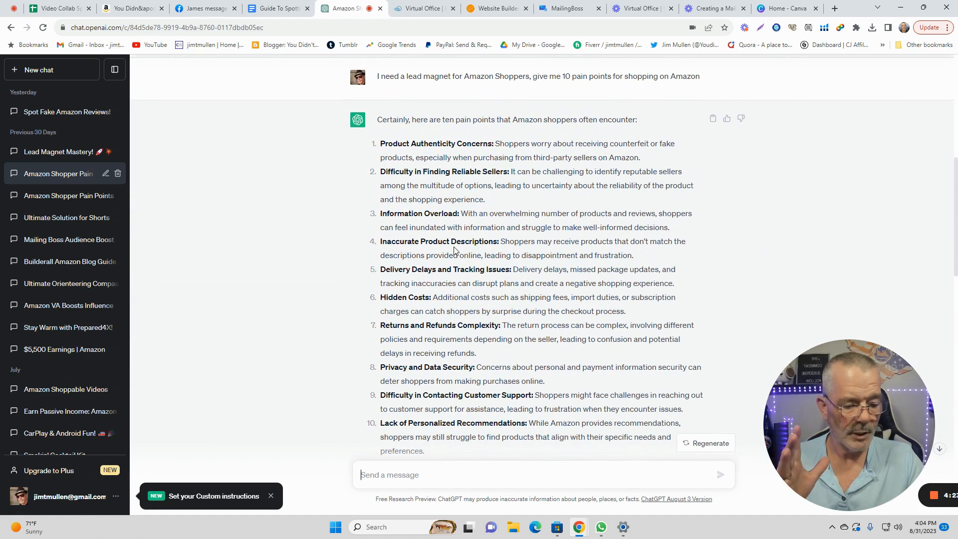
# - Read on through the ChatGPT conversation, from the ten Amazon pain points to the five points for solving deceptive fake reviews
pyautogui.scroll(-1, 454, 250)
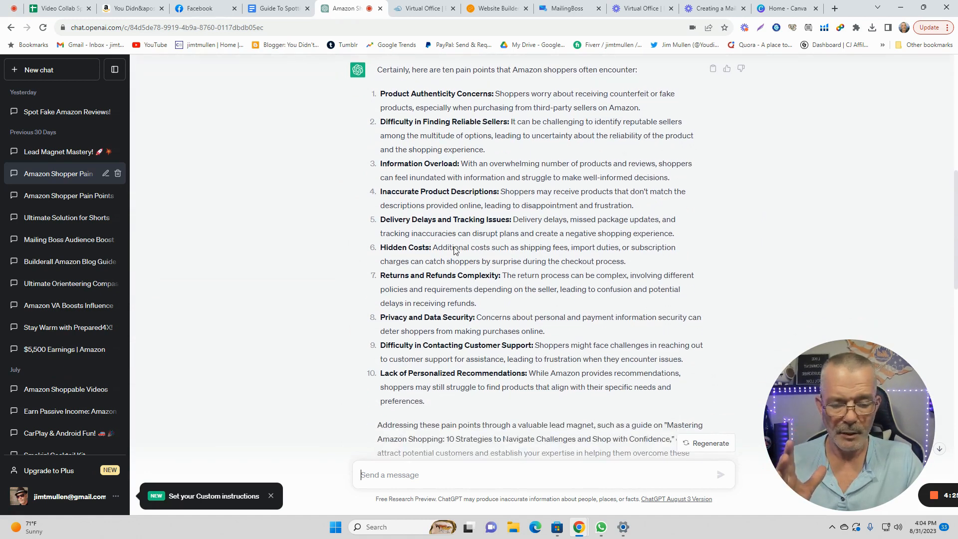
pyautogui.scroll(-9, 455, 248)
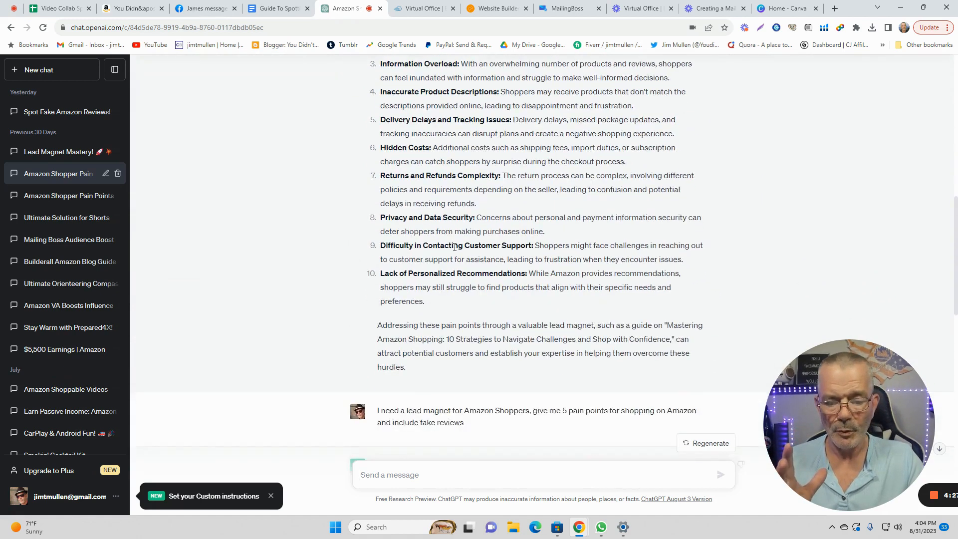
pyautogui.scroll(-6, 455, 249)
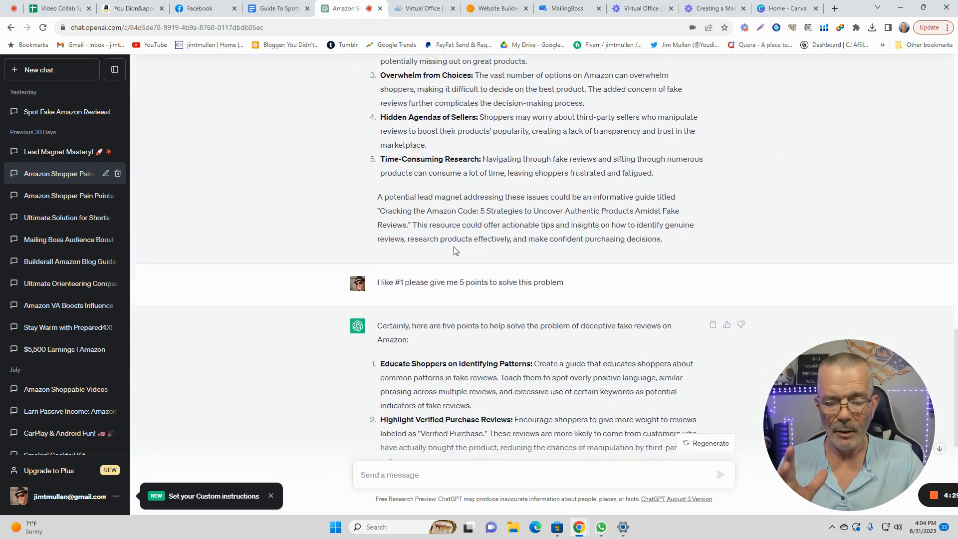
pyautogui.scroll(-3, 454, 249)
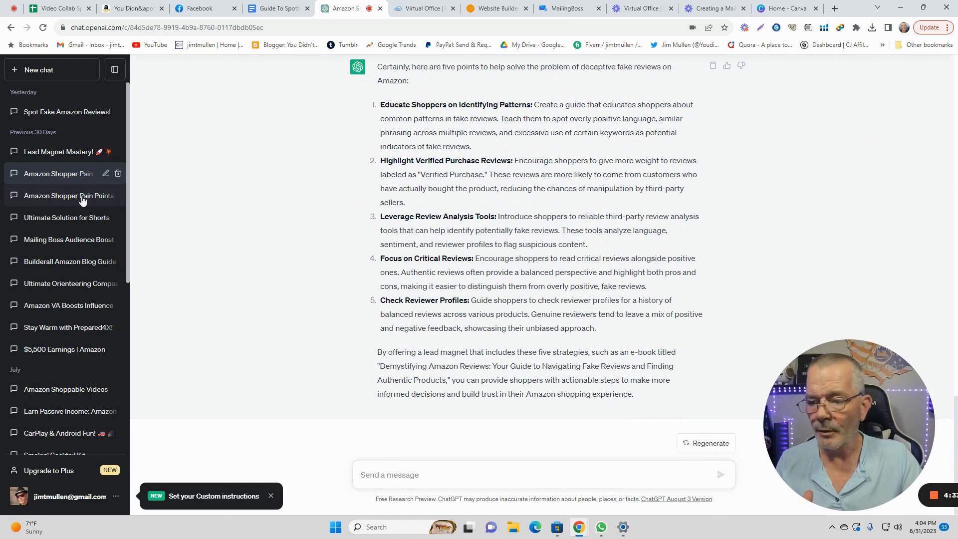
# - Open the other Amazon Shopper Pain Points conversation and review its opt-in page sample, detailed 5-step plan for spotting fake reviews and delivery formats
pyautogui.click(82, 200)
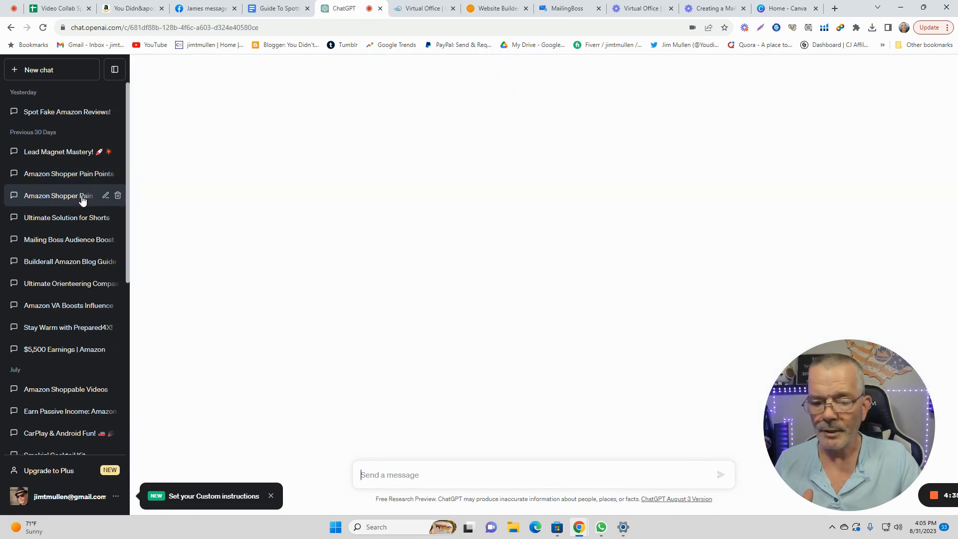
pyautogui.scroll(10, 331, 212)
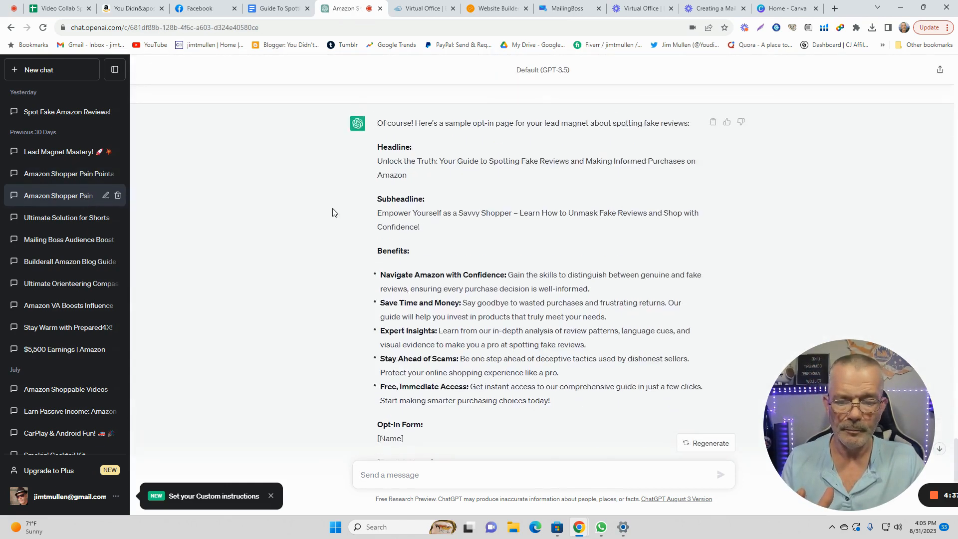
pyautogui.scroll(6, 333, 212)
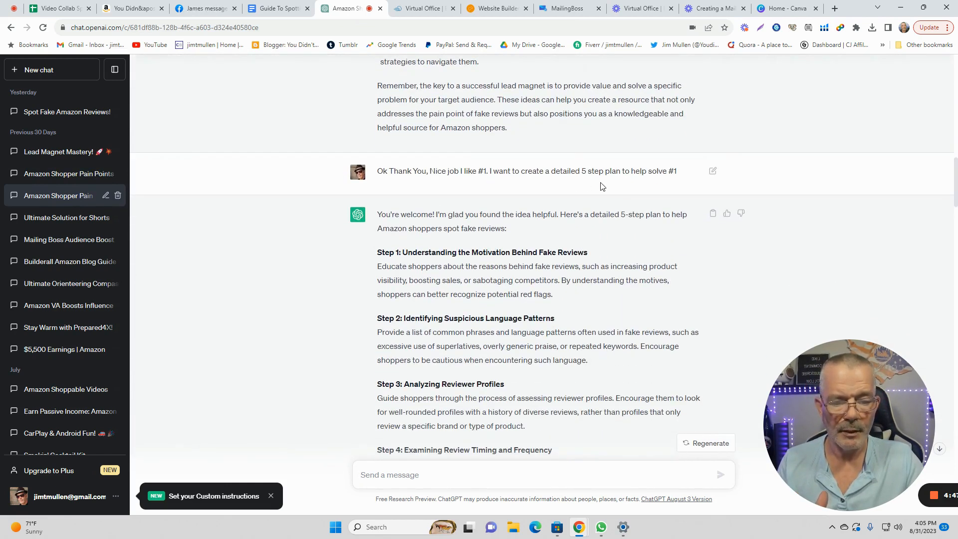
pyautogui.scroll(-2, 524, 197)
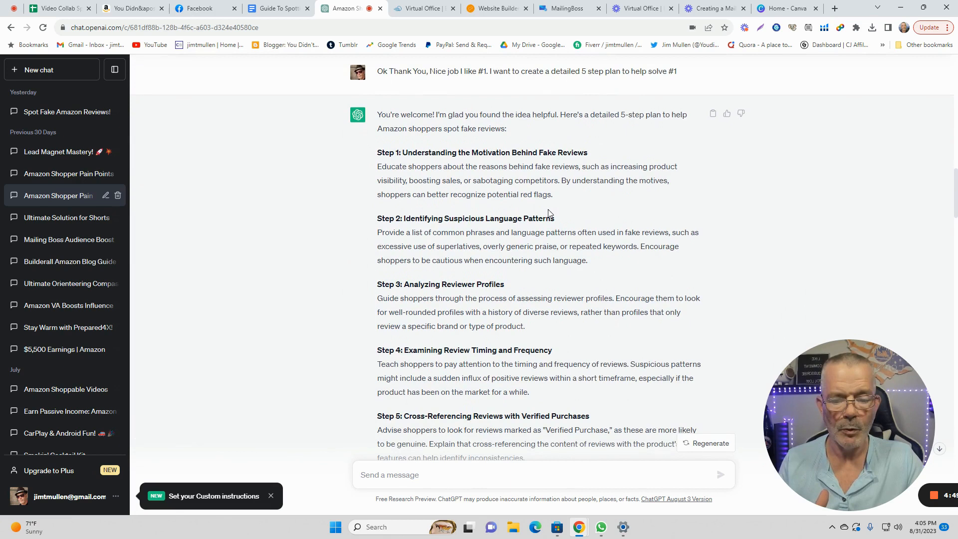
pyautogui.scroll(-2, 380, 280)
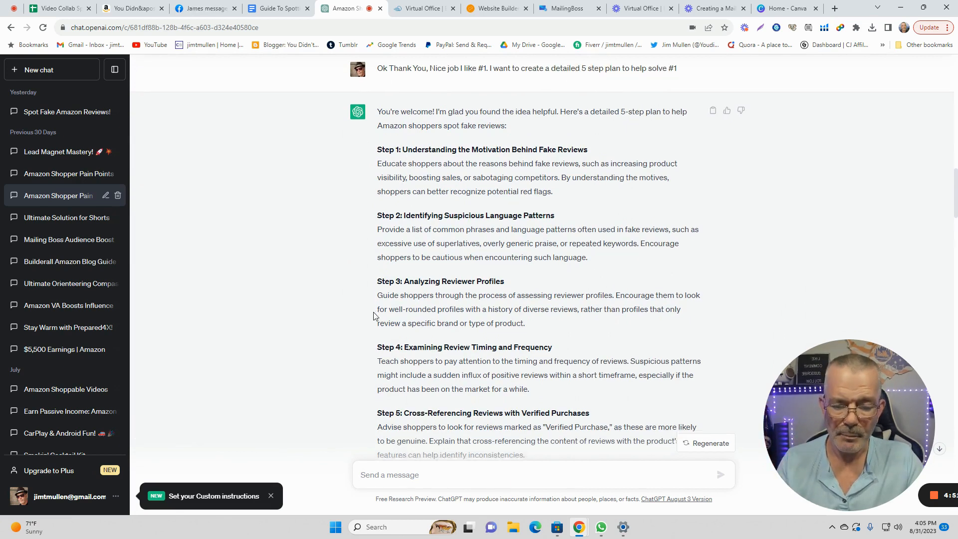
pyautogui.scroll(-4, 380, 218)
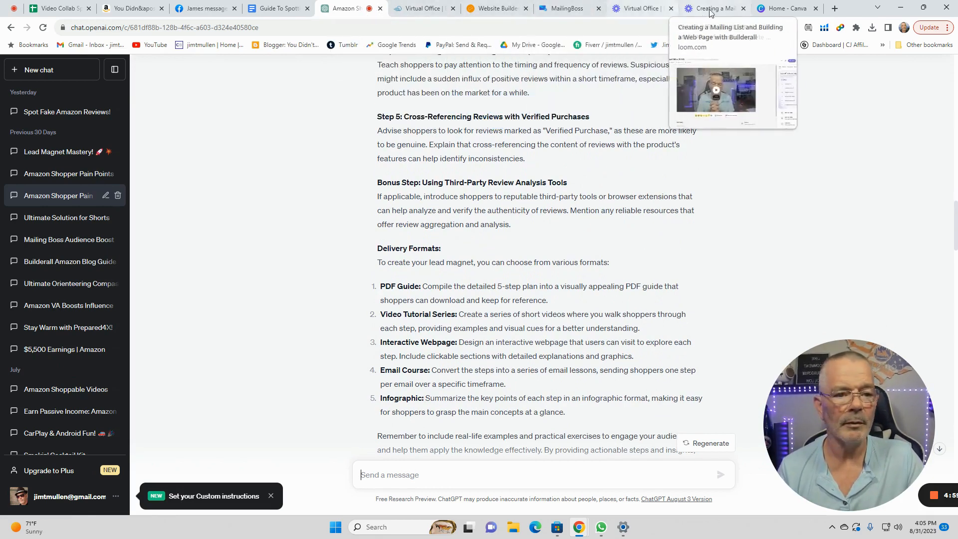
# - Switch to the "Guide To Spotting Fake Video Reviews On Amazon" Google Doc and set its general access to Anyone with the link
pyautogui.click(276, 11)
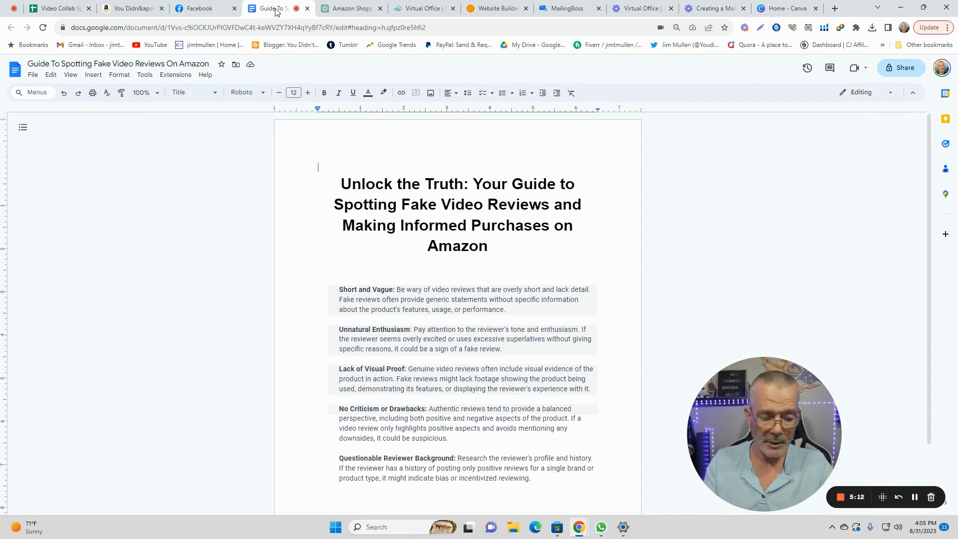
pyautogui.scroll(-2, 582, 230)
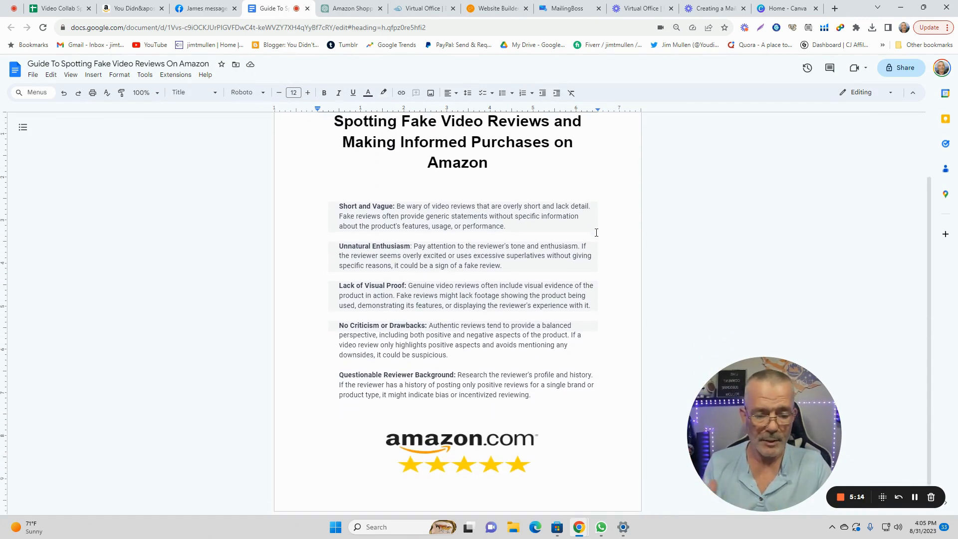
pyautogui.scroll(1, 616, 234)
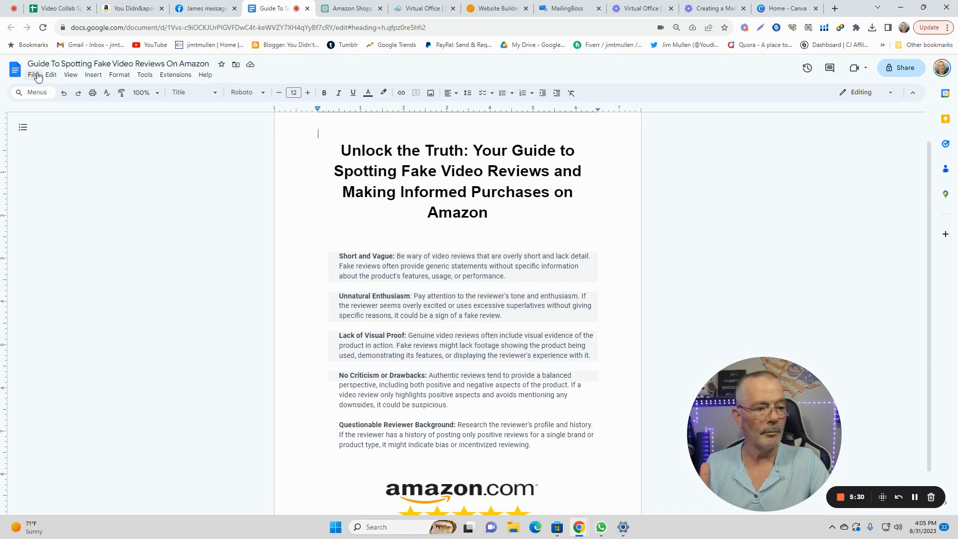
pyautogui.click(905, 68)
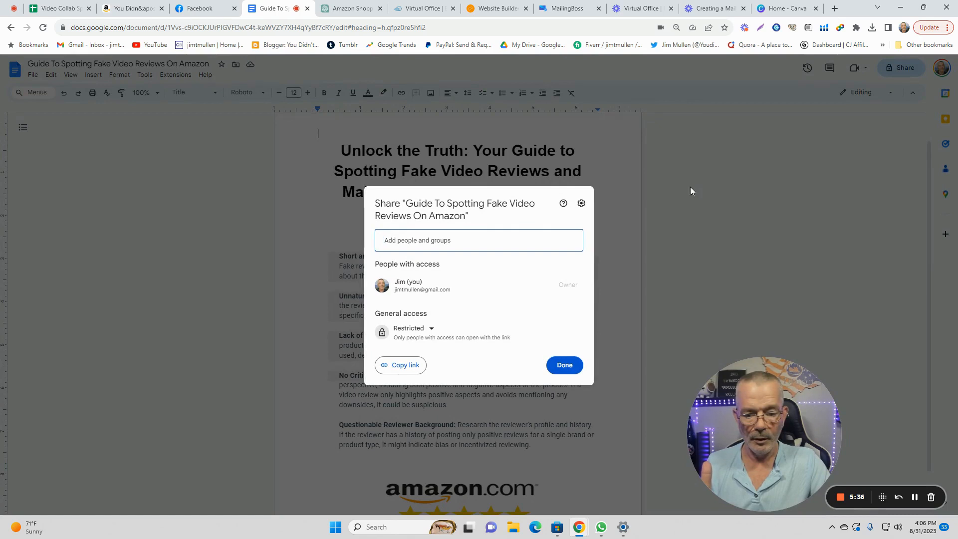
pyautogui.click(430, 329)
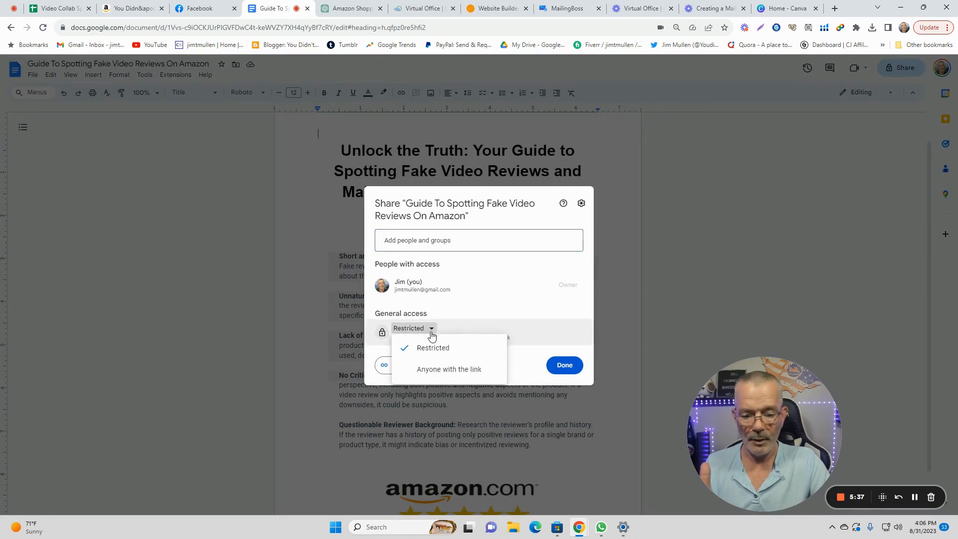
pyautogui.click(439, 371)
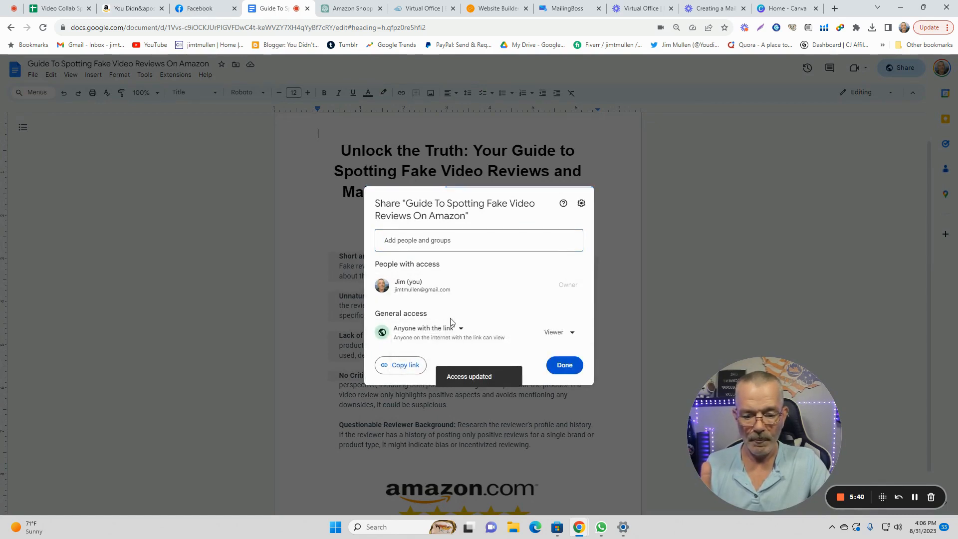